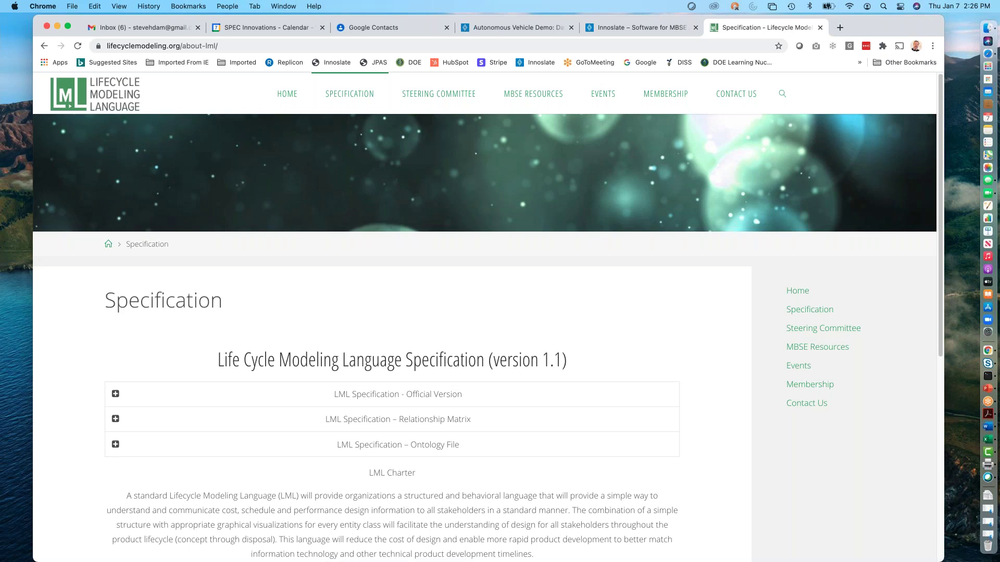
# Step: Switch to the Autonomous Vehicle Demo project in Innoslate, reload its dashboard and open the project database
pyautogui.click(513, 26)
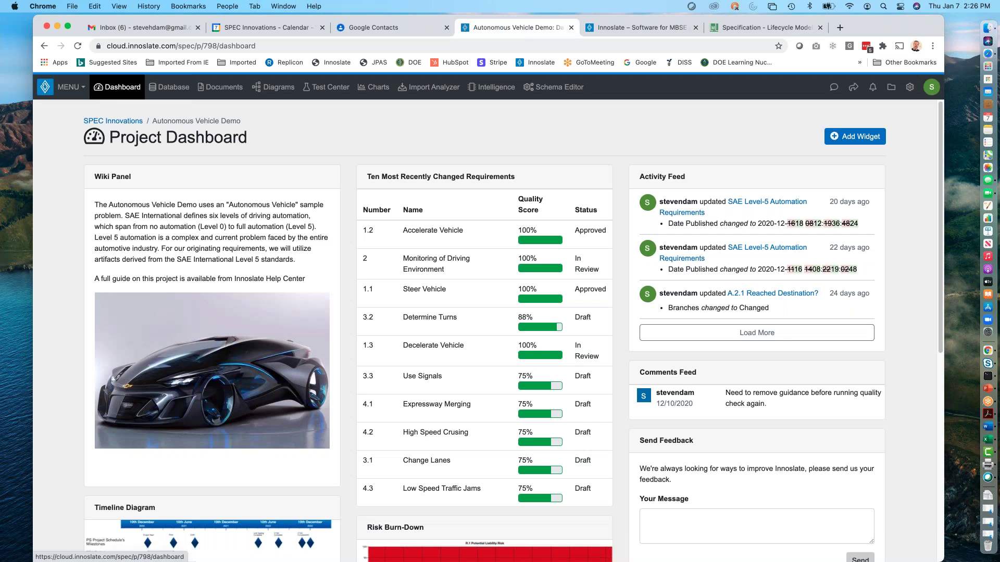
pyautogui.click(76, 46)
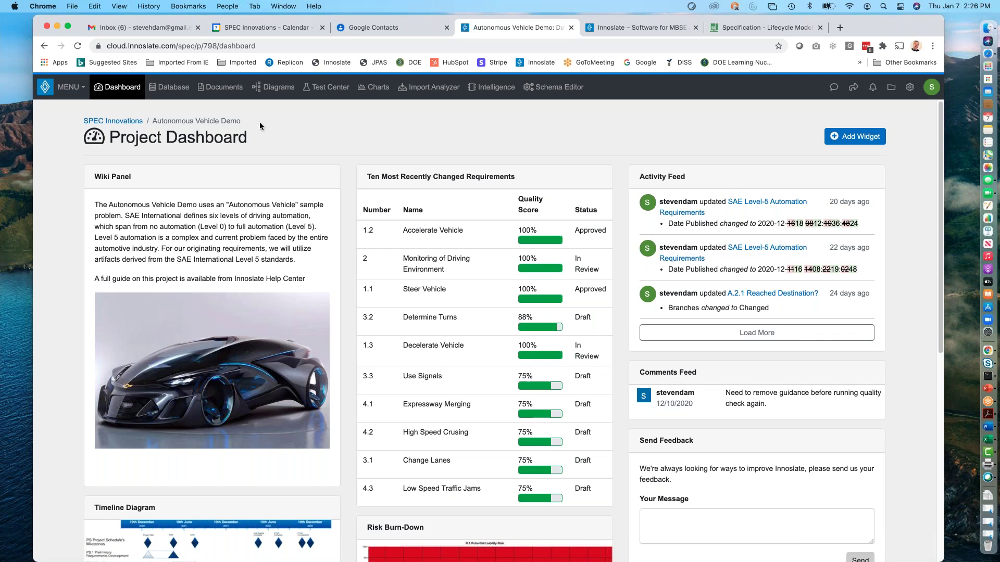
pyautogui.click(170, 92)
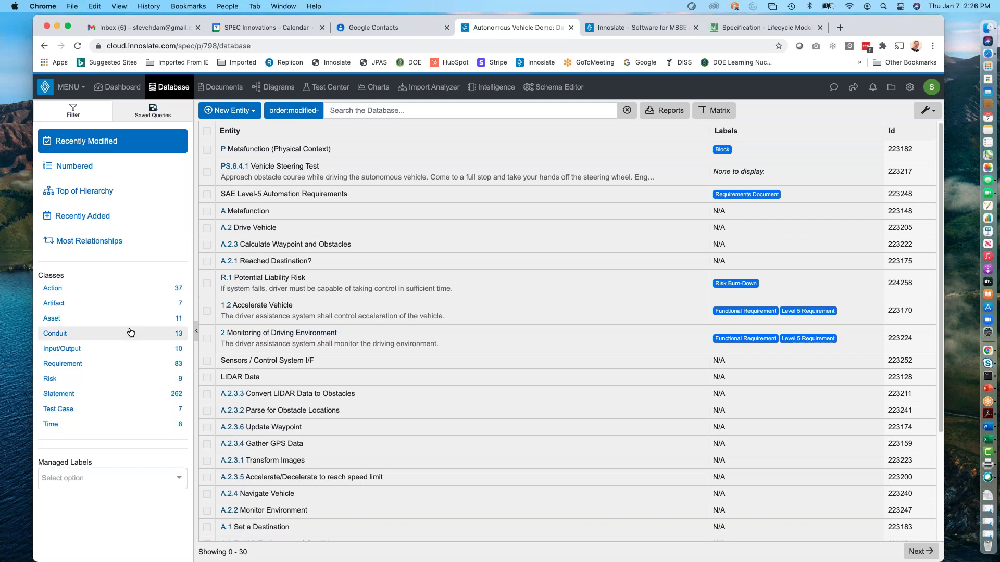
# Step: View the entity classes available for a new entity, including the subclasses of Connection and Location
pyautogui.click(255, 110)
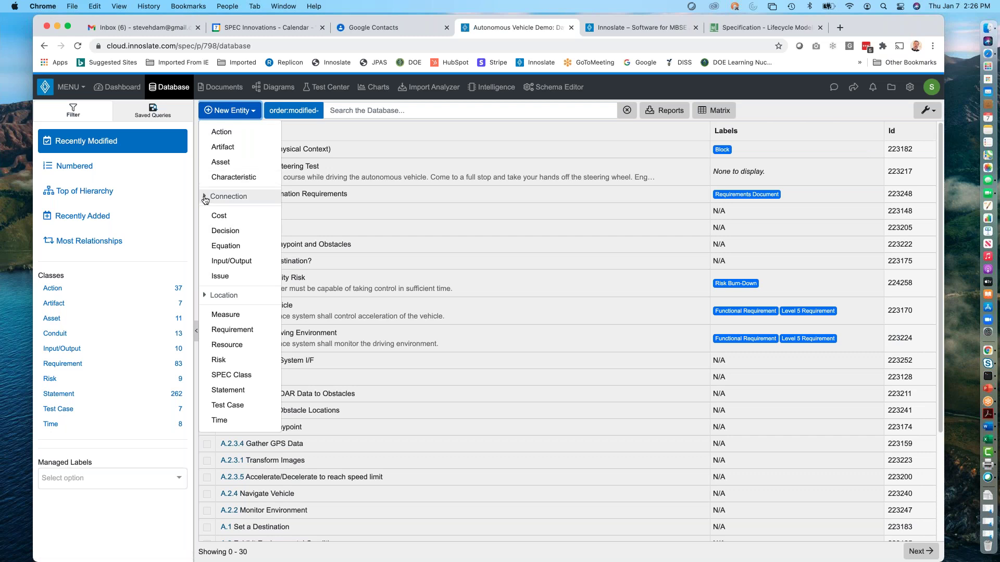
pyautogui.click(229, 196)
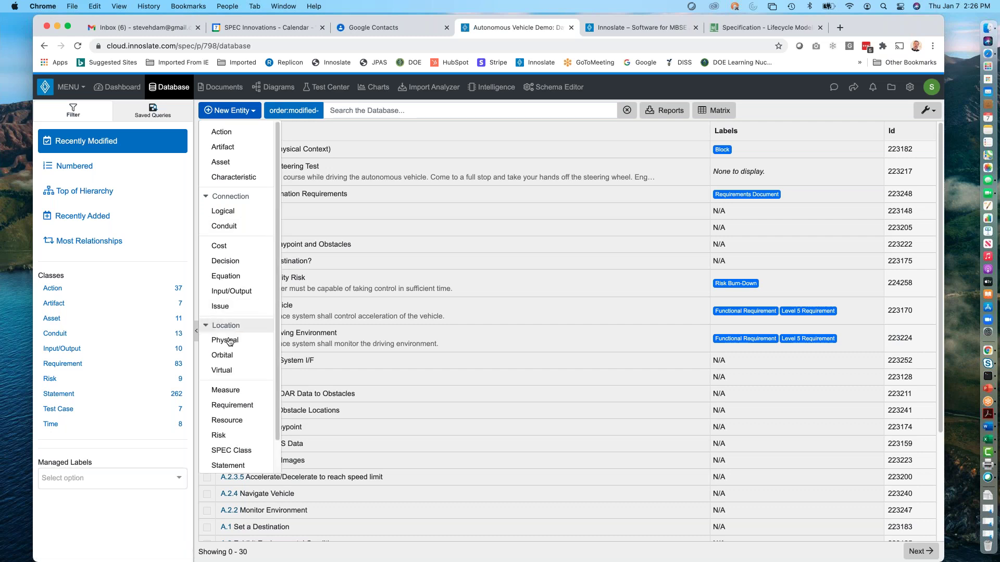
pyautogui.click(206, 325)
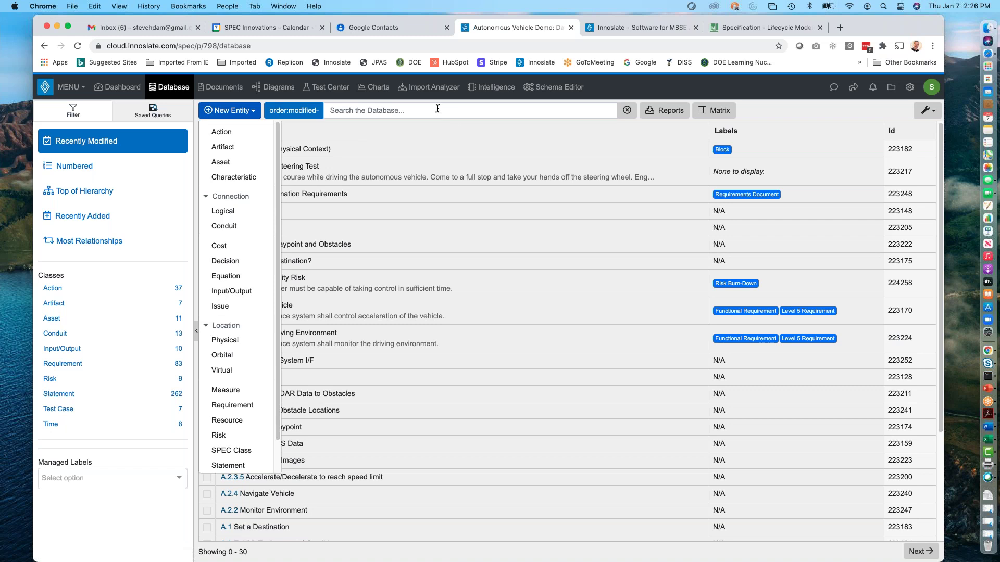
pyautogui.click(446, 135)
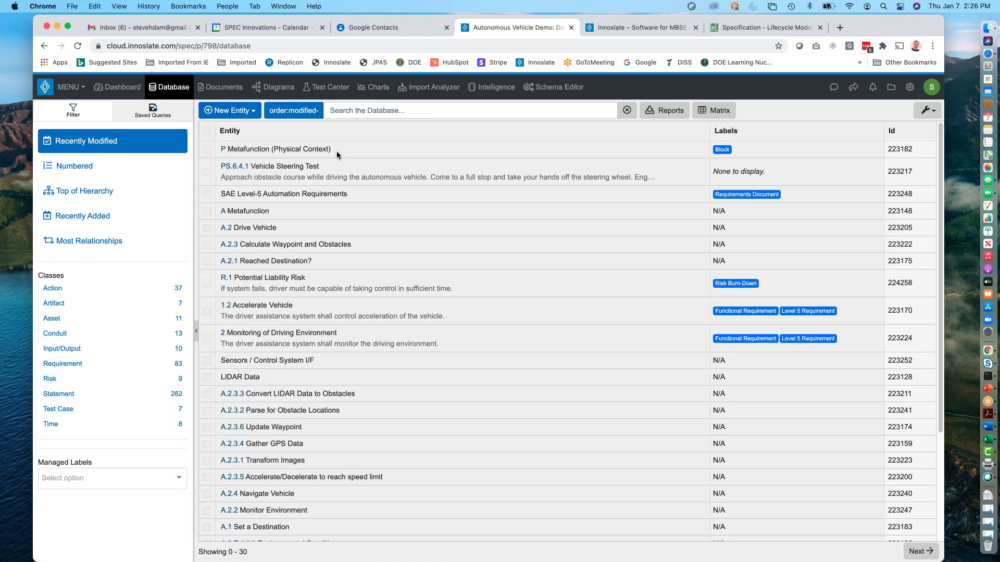
# Step: Open the Vehicle Steering Test entity and examine its pinned, popular and complete sets of relationships
pyautogui.click(285, 170)
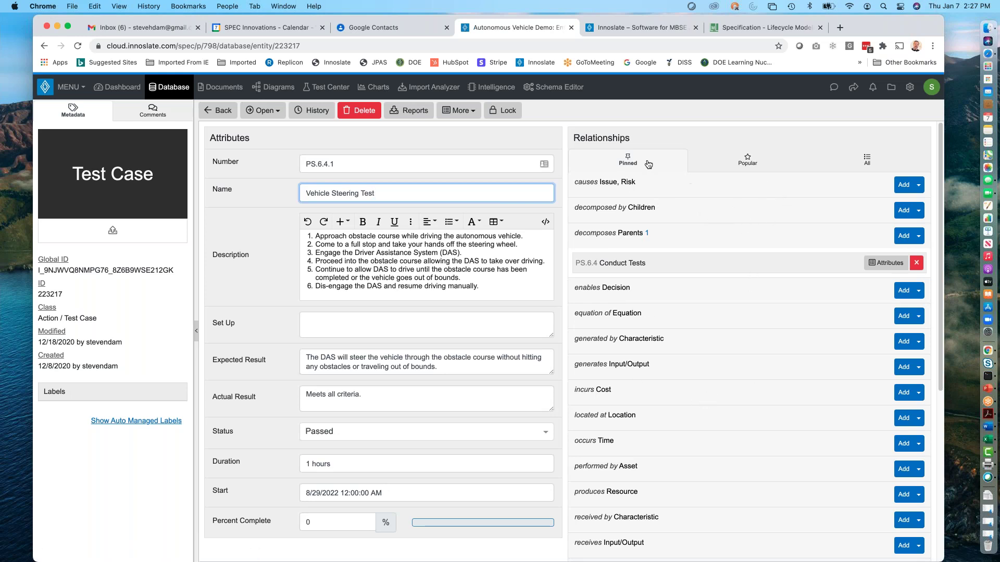
pyautogui.click(738, 160)
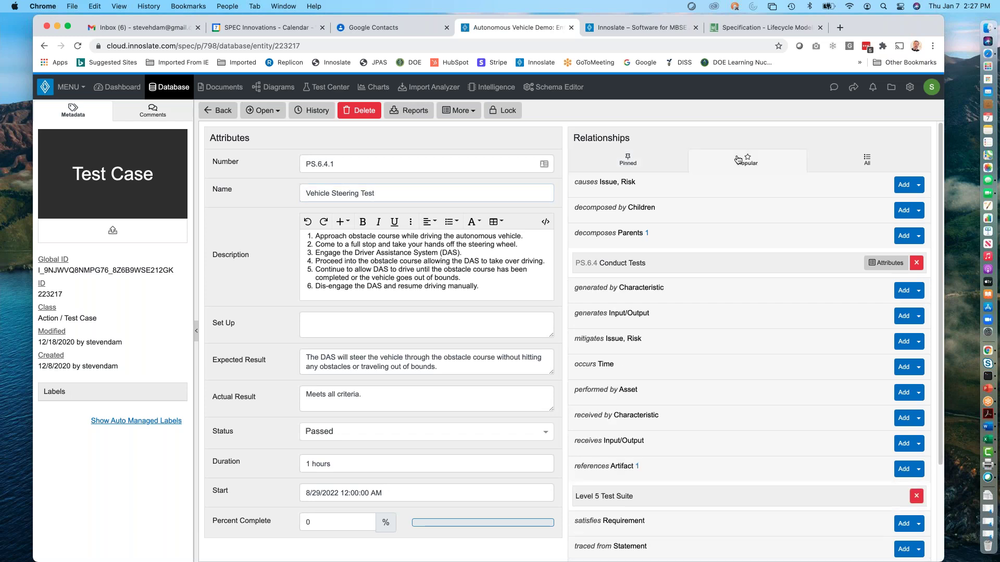
pyautogui.click(862, 165)
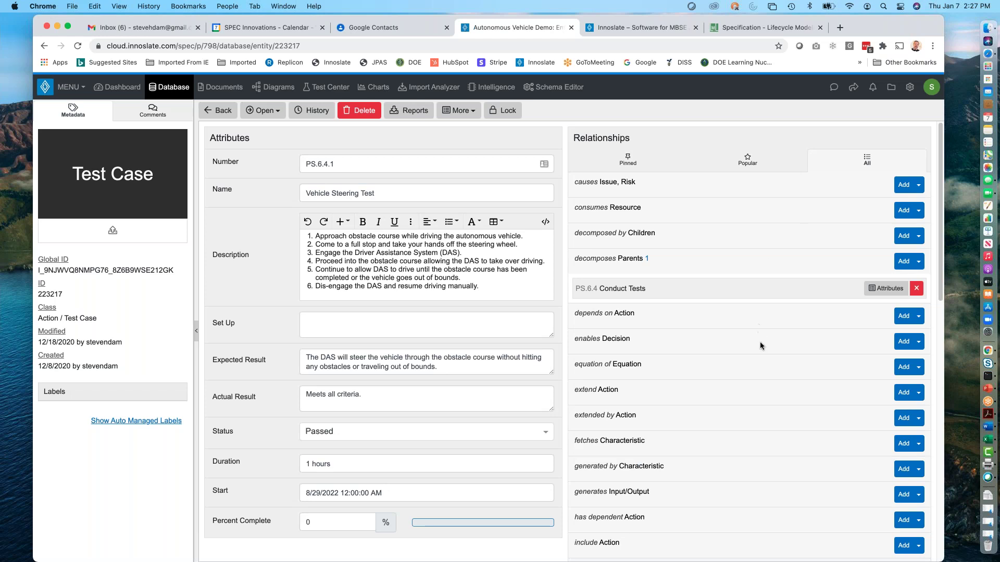
pyautogui.scroll(-1, 760, 343)
pyautogui.scroll(-13, 760, 346)
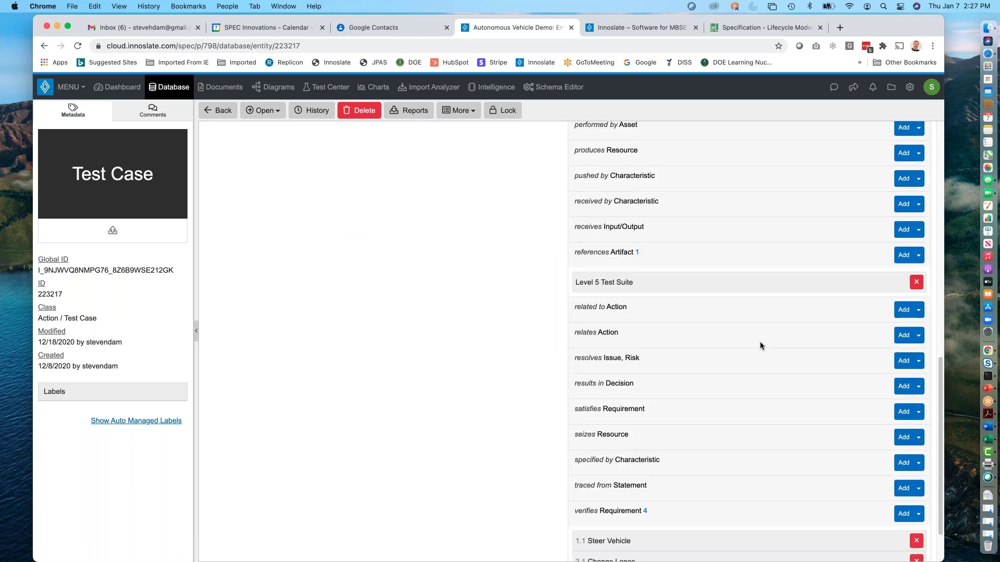
# Step: Pin the "depends on Action" relationship of the test case and unpin it again from the pinned relationships
pyautogui.scroll(10, 748, 321)
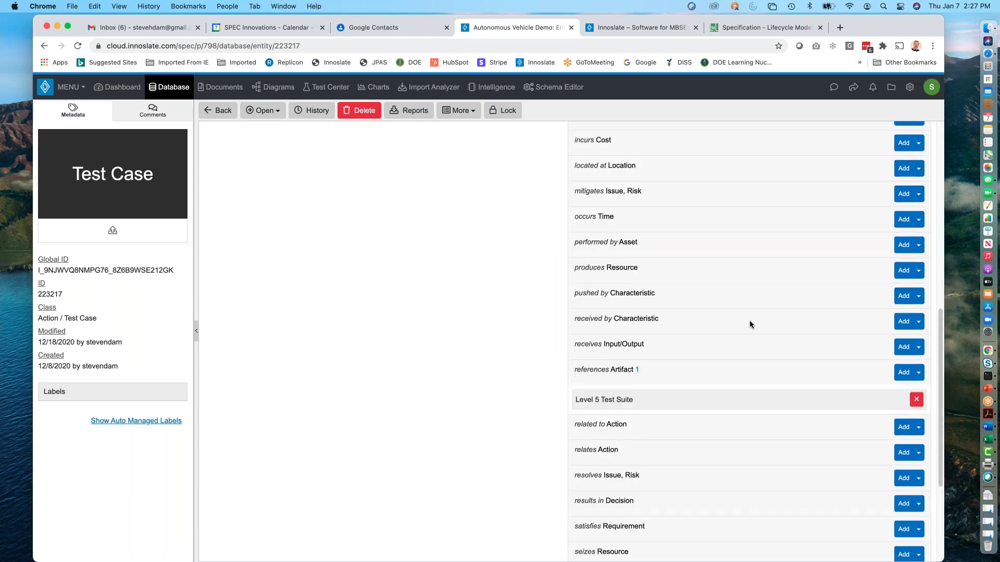
pyautogui.scroll(5, 750, 323)
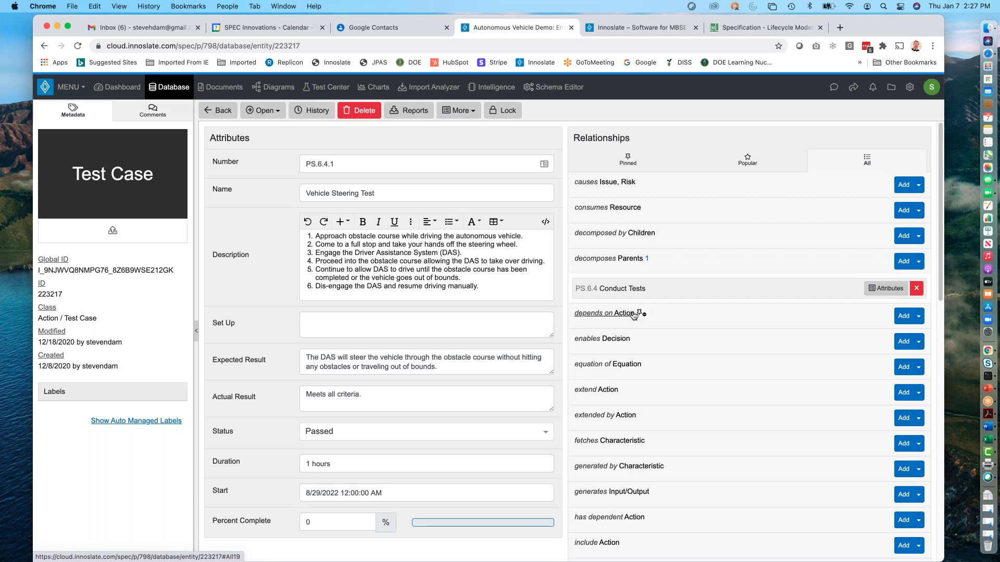
pyautogui.click(644, 153)
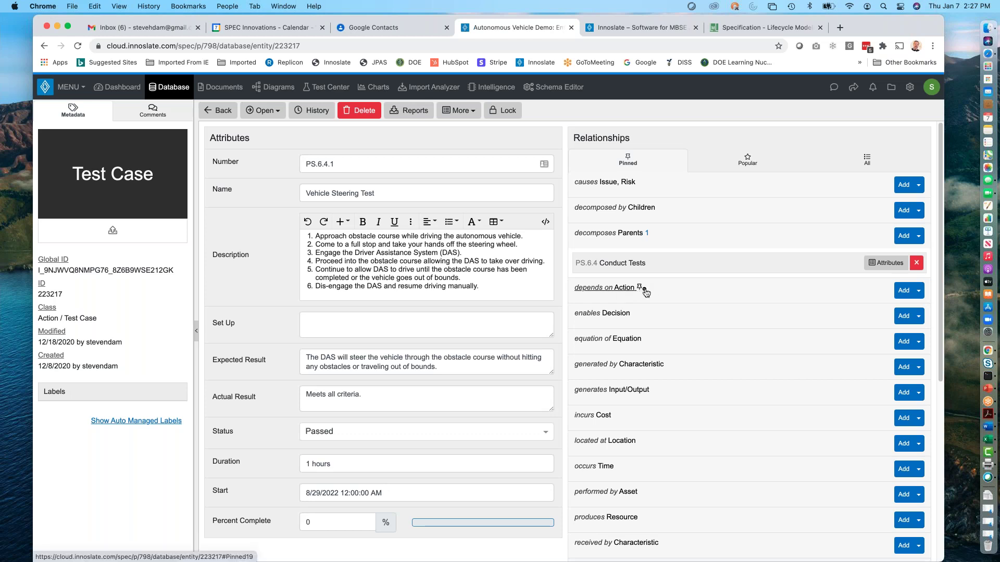
pyautogui.click(644, 290)
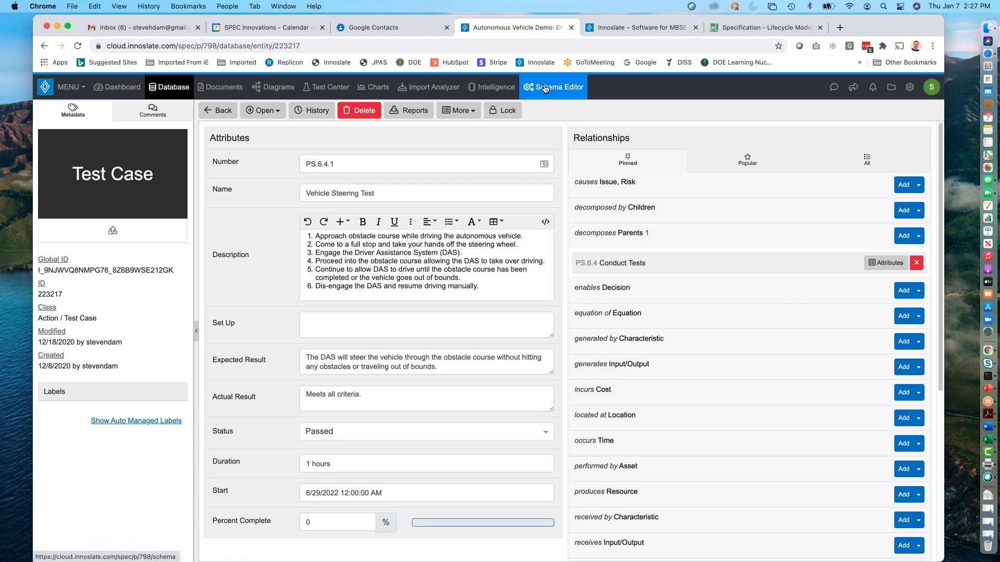
# Step: Pin the DoDAF Dashboard tool to the navigation bar
pyautogui.click(81, 89)
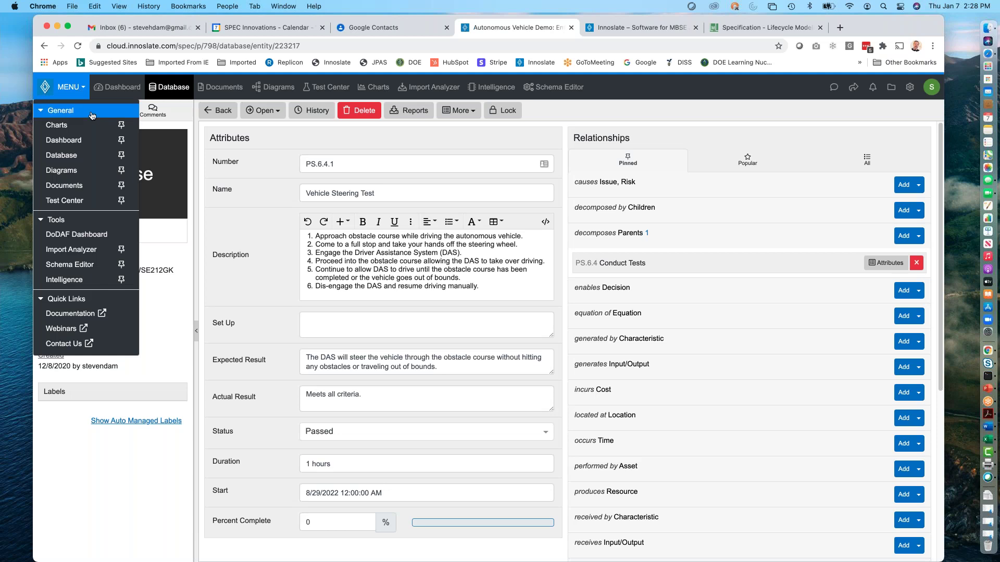
pyautogui.click(122, 235)
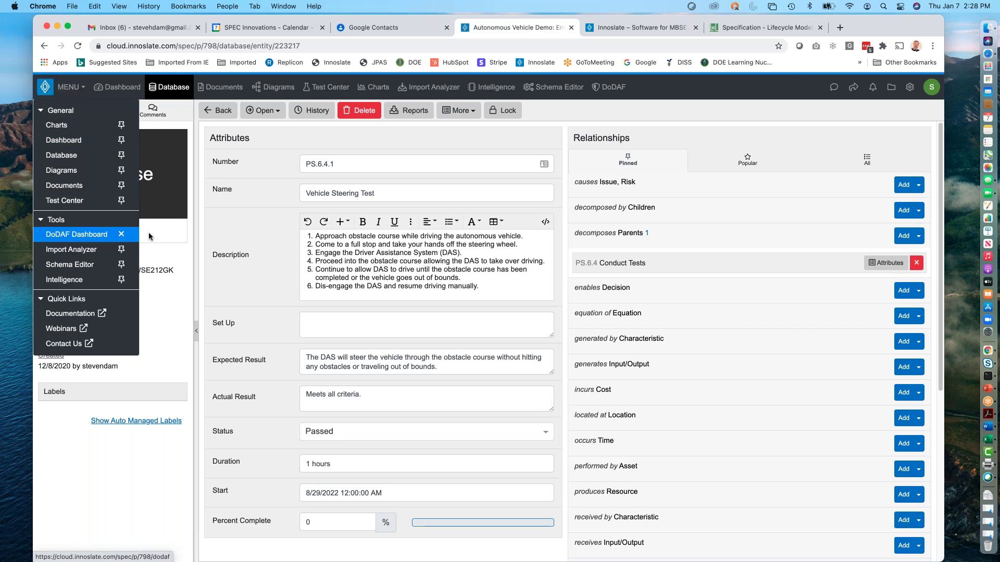
# Step: Open the project's schema editor and look through the list of labels with their classes and parents
pyautogui.click(560, 93)
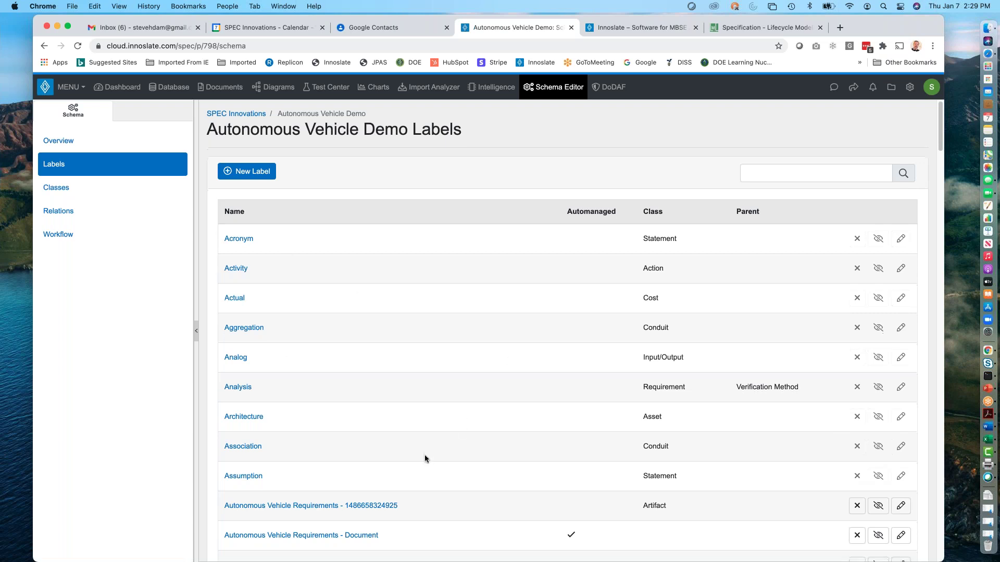
pyautogui.scroll(-5, 424, 456)
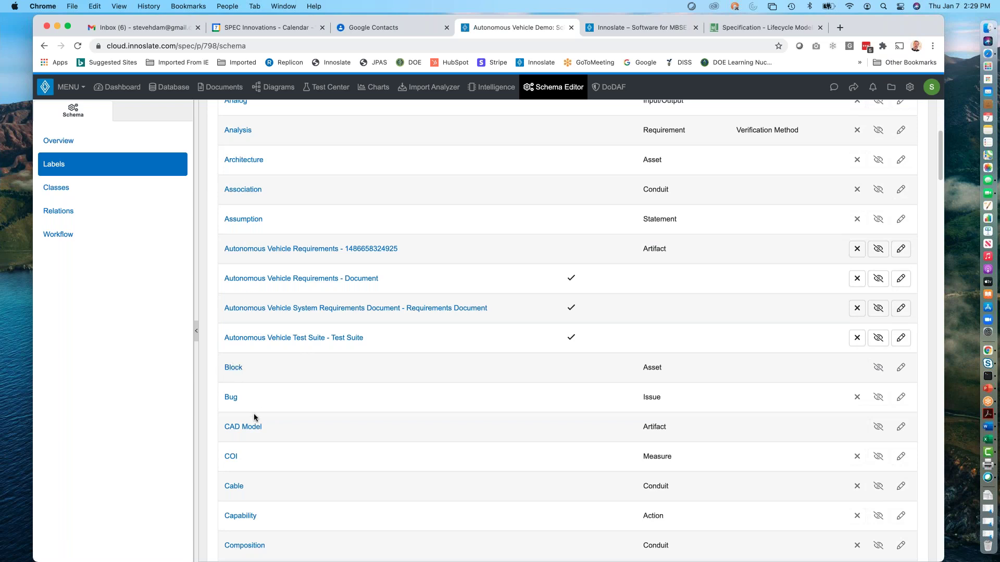
pyautogui.scroll(-2, 264, 461)
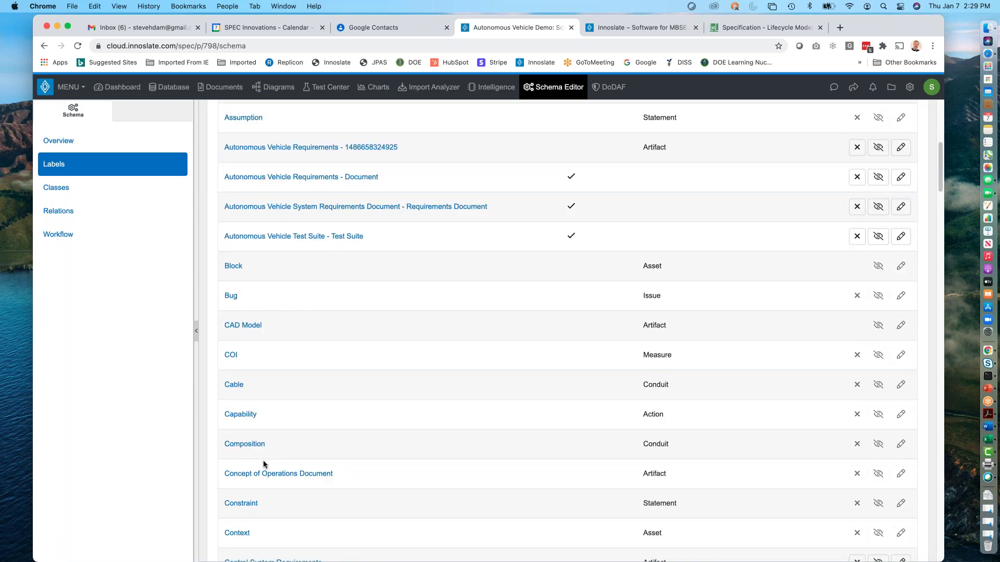
pyautogui.scroll(-1, 263, 461)
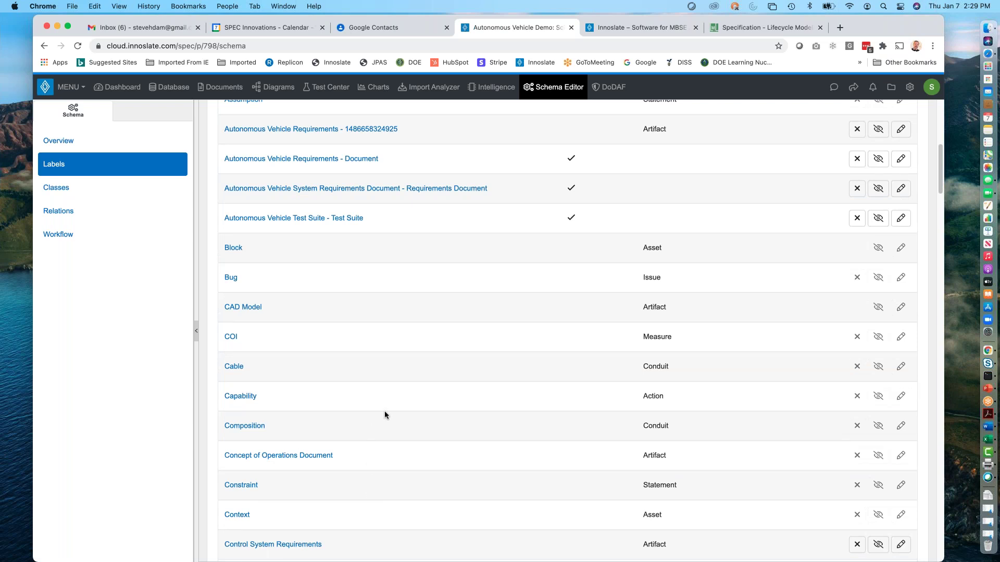
pyautogui.scroll(10, 384, 410)
pyautogui.scroll(5, 384, 411)
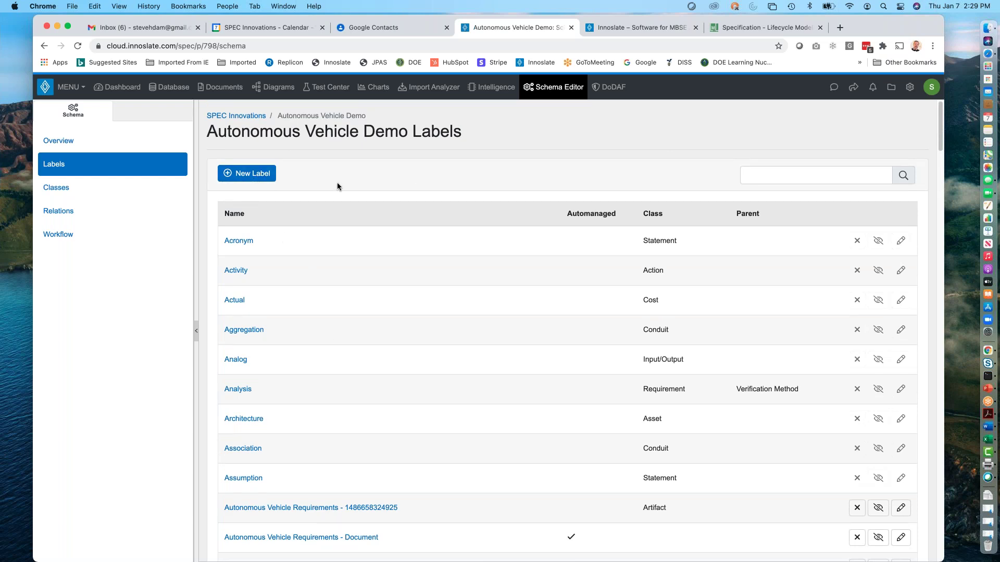
# Step: Open the Action class from the schema's classes and examine its attributes and target relations
pyautogui.click(65, 190)
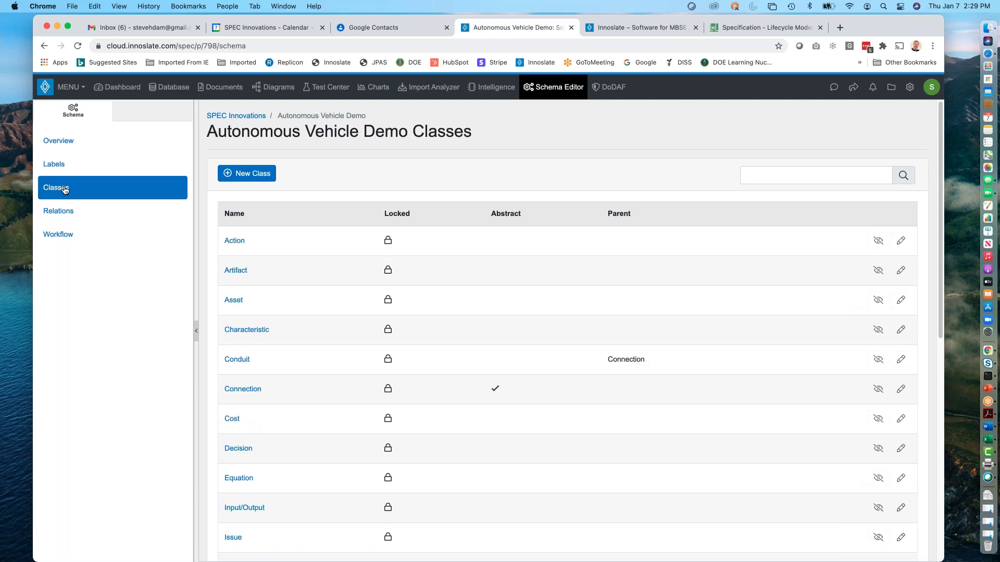
pyautogui.click(234, 242)
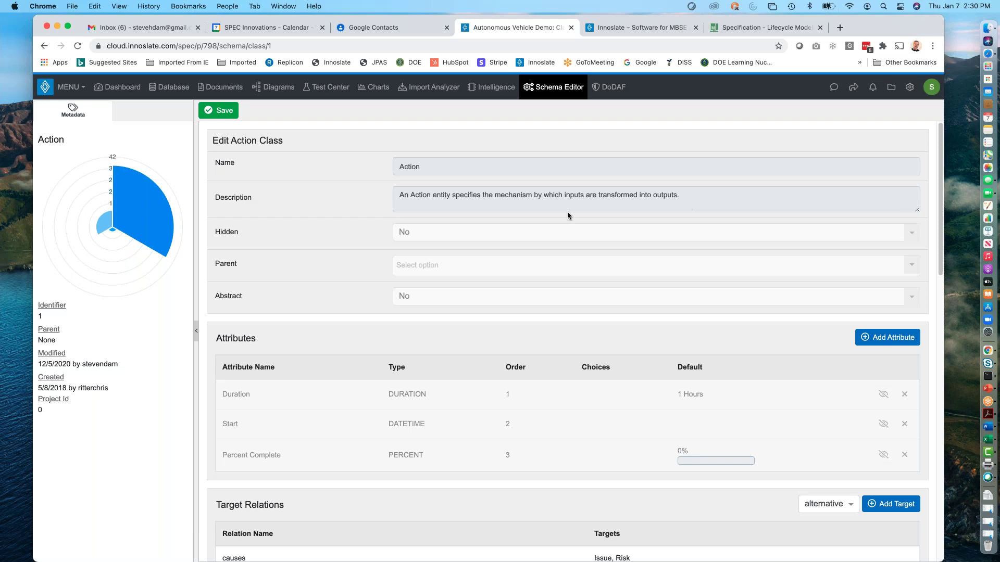
pyautogui.scroll(-3, 368, 333)
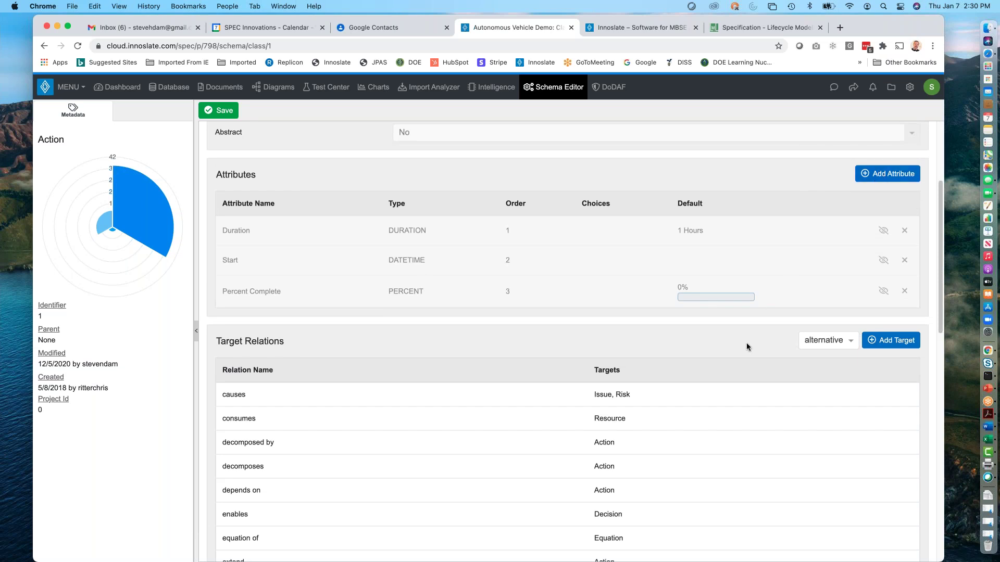
pyautogui.scroll(-2, 750, 341)
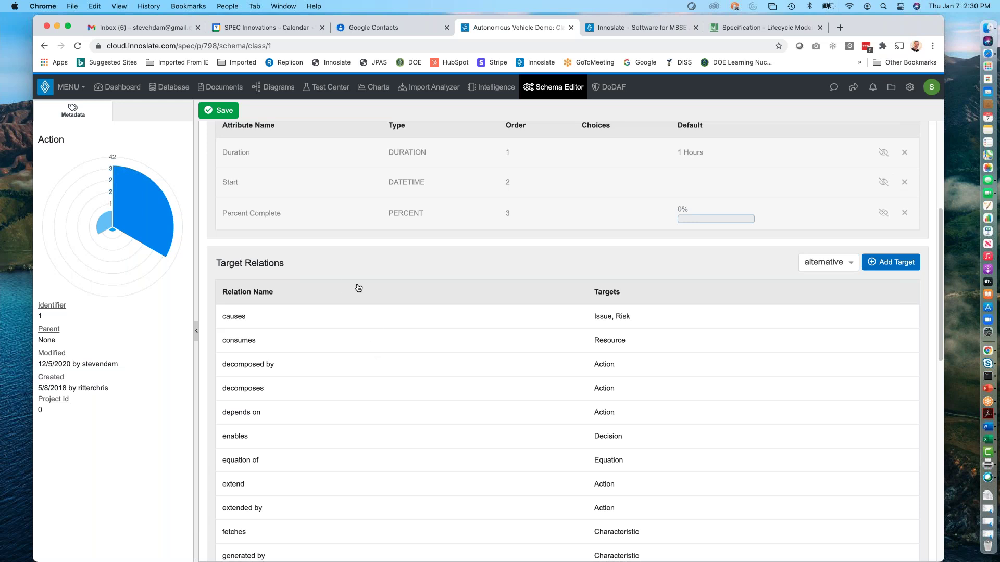
pyautogui.scroll(-2, 320, 371)
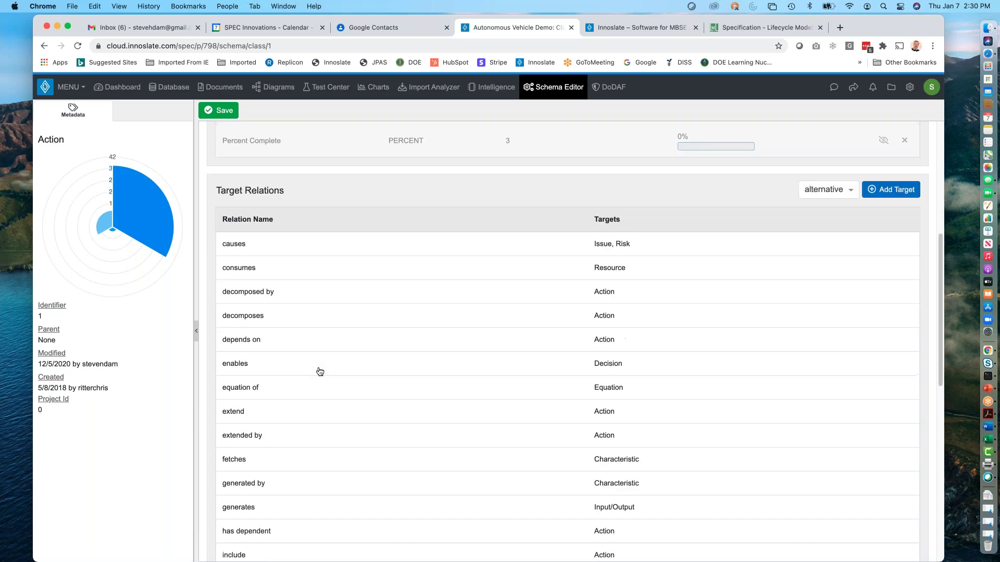
pyautogui.scroll(-3, 320, 370)
pyautogui.scroll(6, 321, 364)
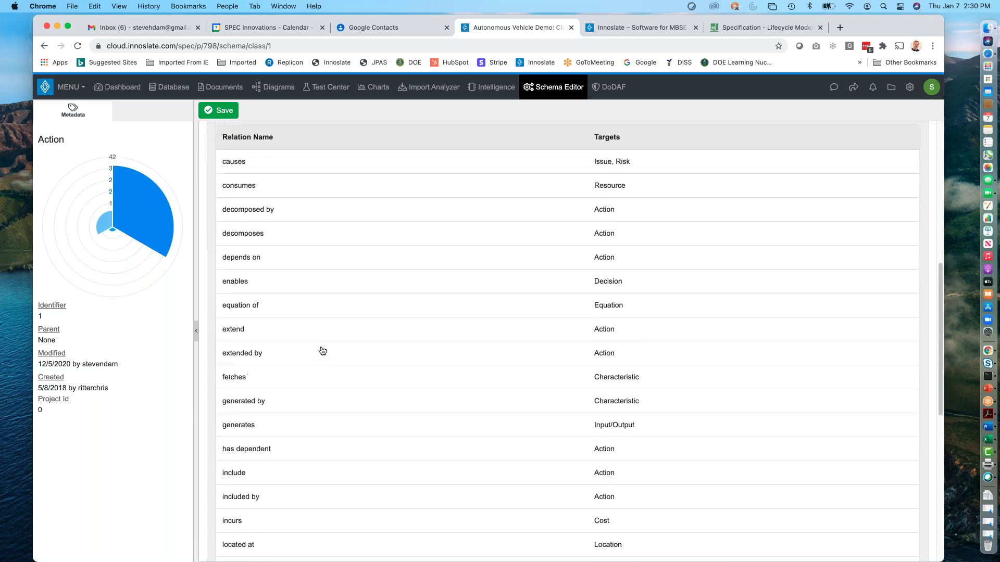
pyautogui.scroll(5, 325, 343)
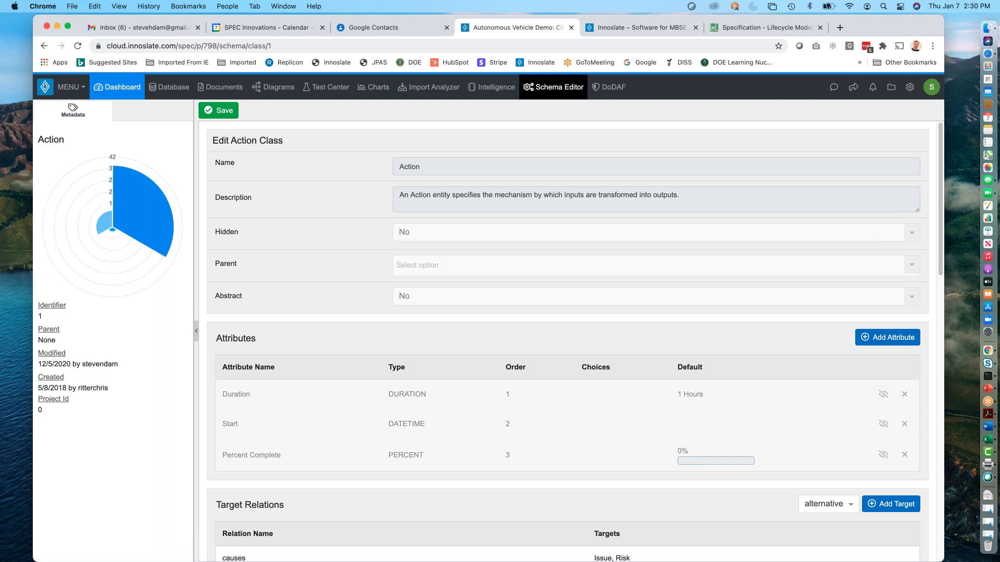
# Step: Return to the schema overview from the Action class and display the project's relations with their inverses
pyautogui.click(44, 46)
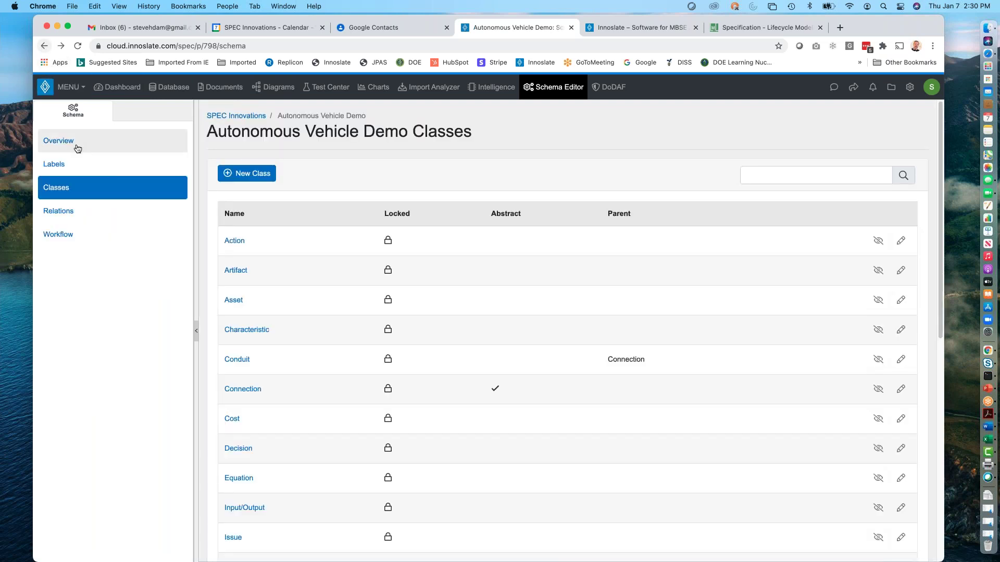
pyautogui.click(65, 213)
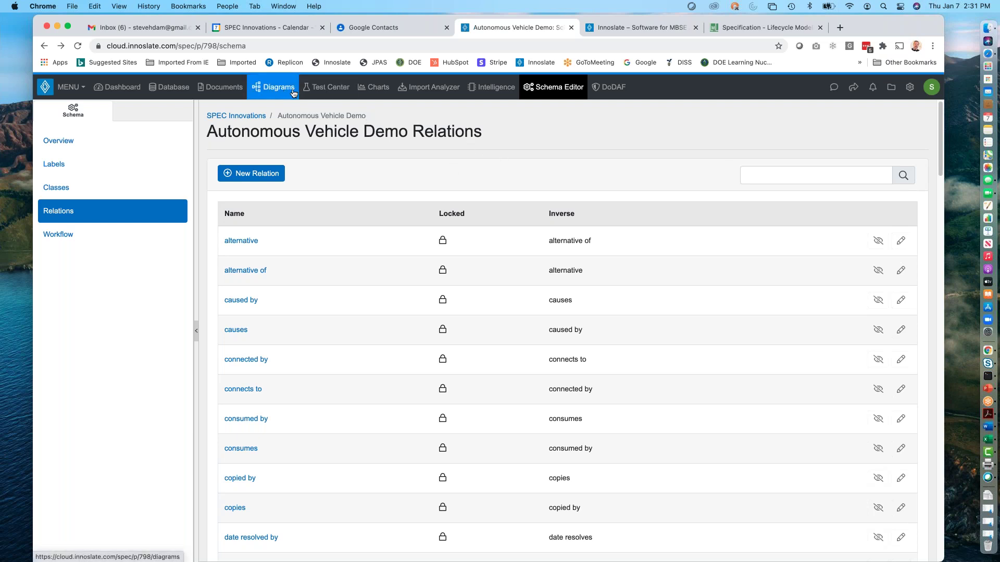
# Step: Reopen the Vehicle Steering Test entity from the database and view the options for adding an "enables Decision" relationship
pyautogui.click(179, 93)
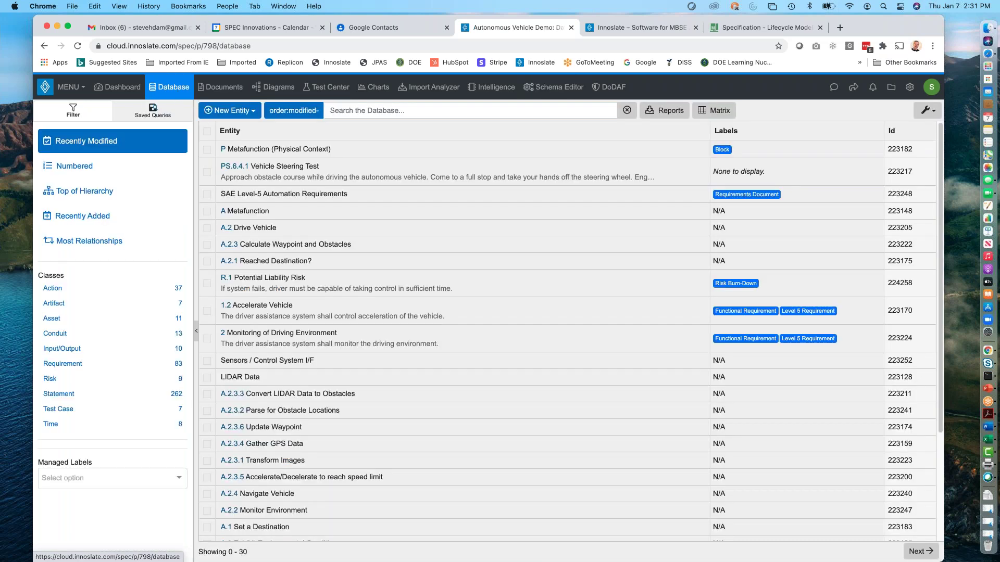
pyautogui.click(281, 173)
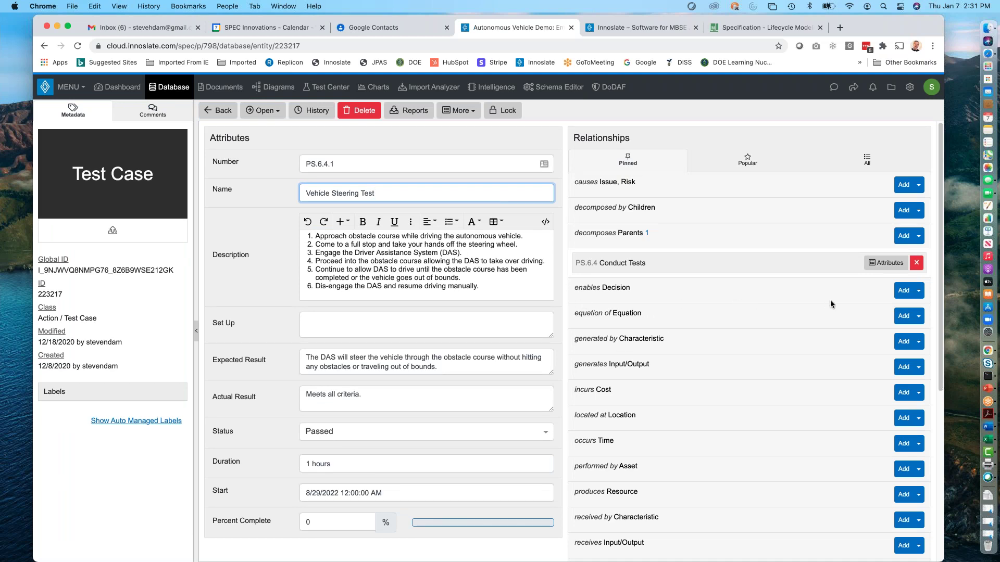
pyautogui.click(918, 292)
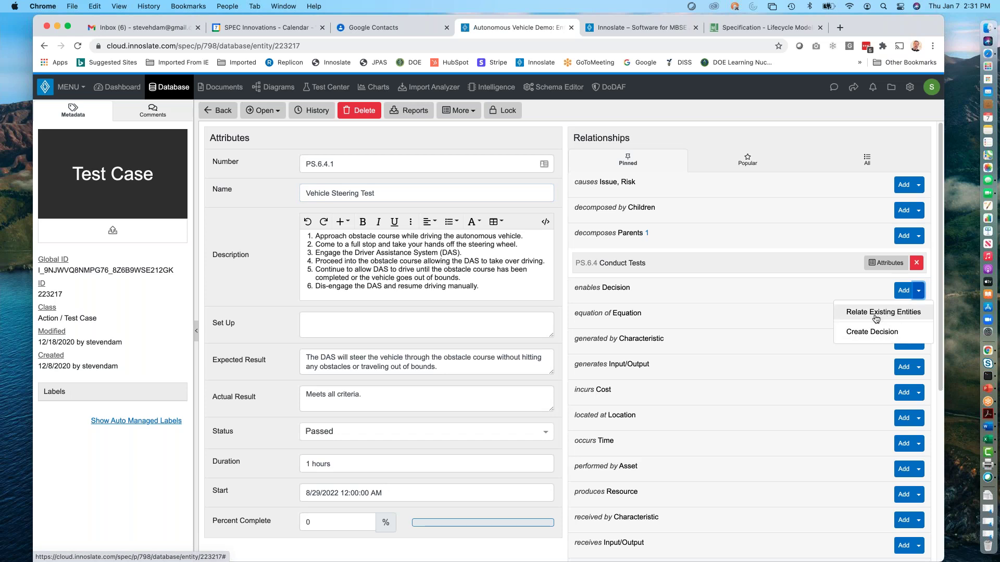
pyautogui.click(867, 135)
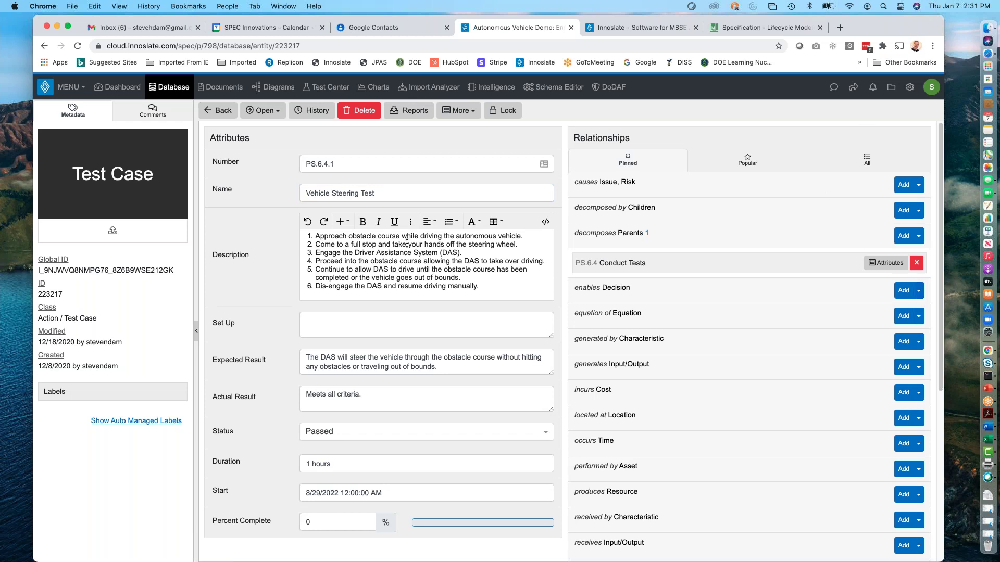
# Step: Open the SAE Level-5 Automation Requirements document and select requirement 1.2 Accelerate Vehicle in it
pyautogui.click(225, 91)
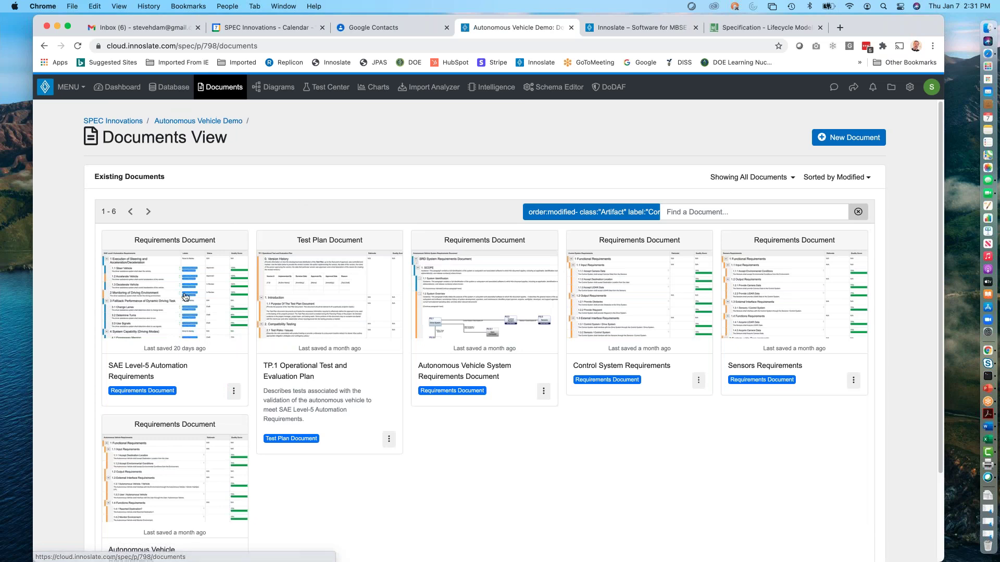
pyautogui.click(172, 303)
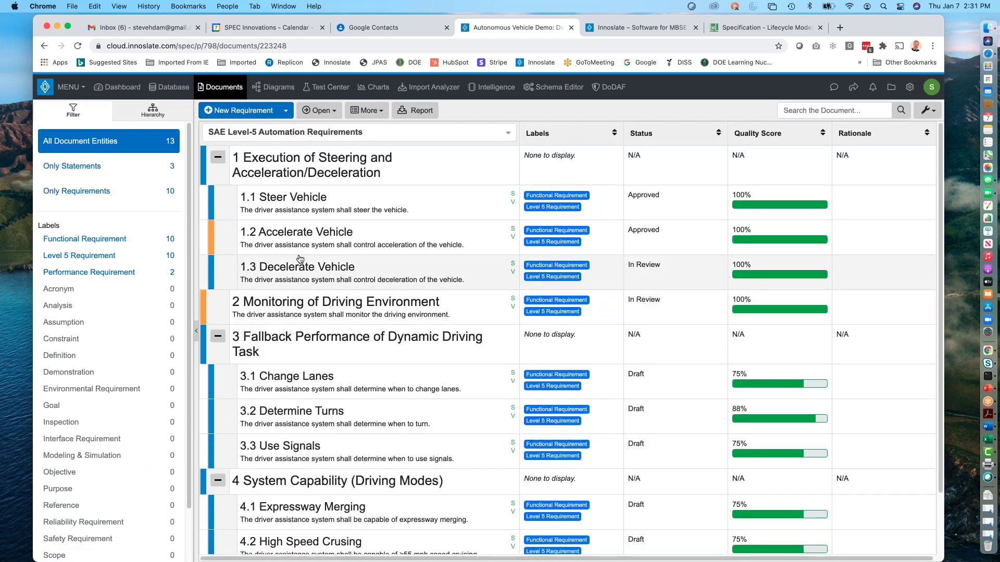
pyautogui.click(296, 238)
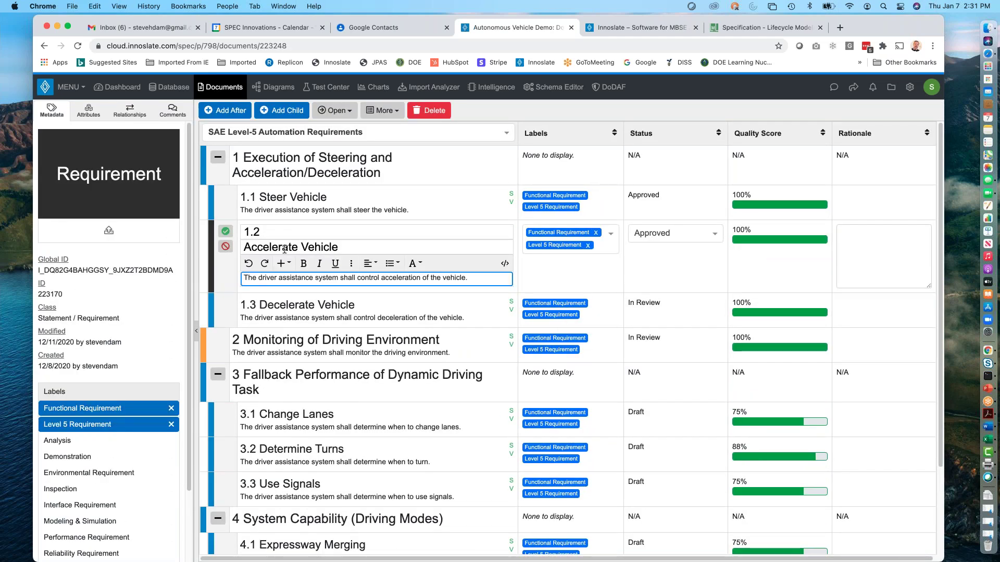
# Step: Examine the quality attributes and the pinned relationships of the Accelerate Vehicle requirement
pyautogui.click(89, 112)
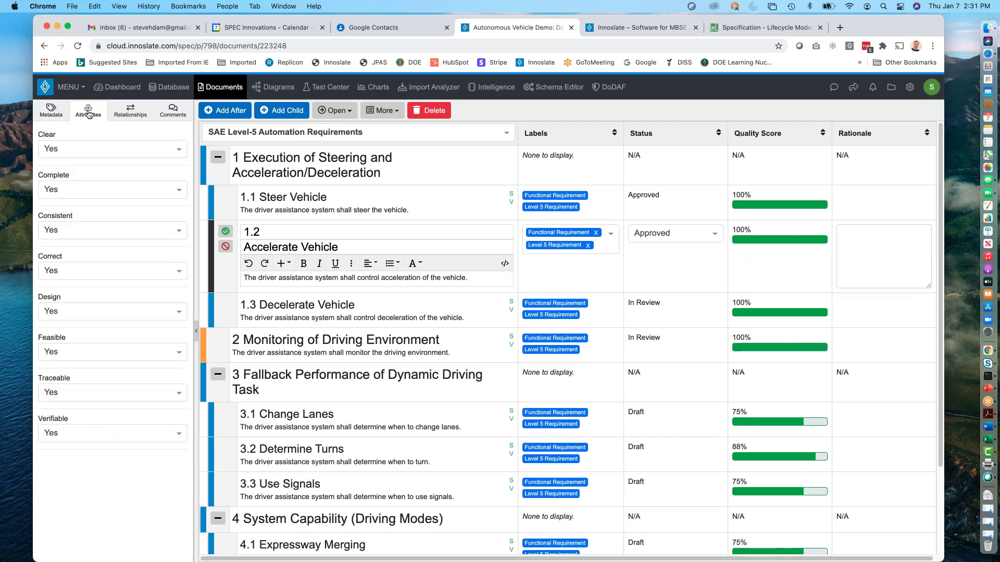
pyautogui.click(130, 114)
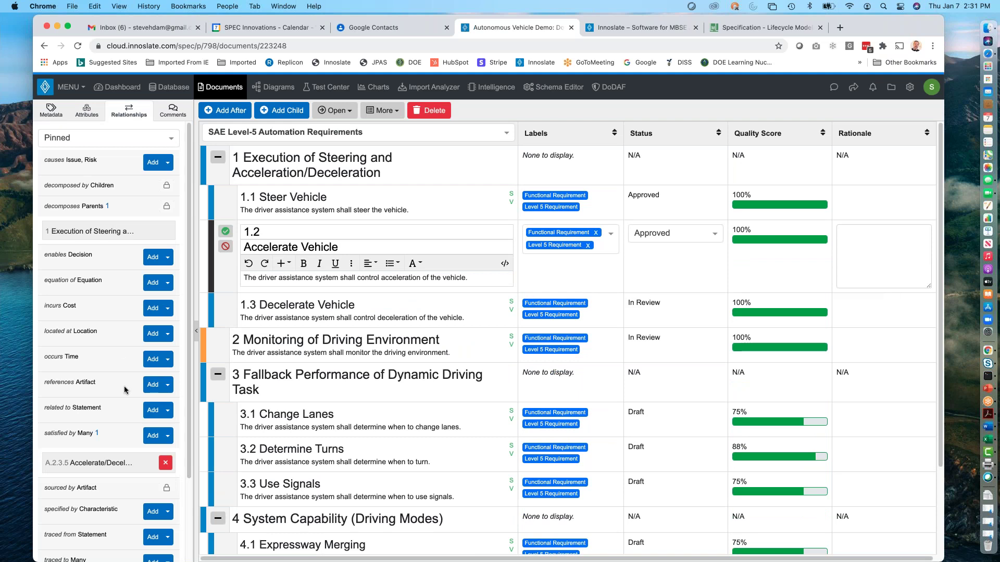
pyautogui.scroll(-1, 117, 421)
pyautogui.scroll(-3, 117, 421)
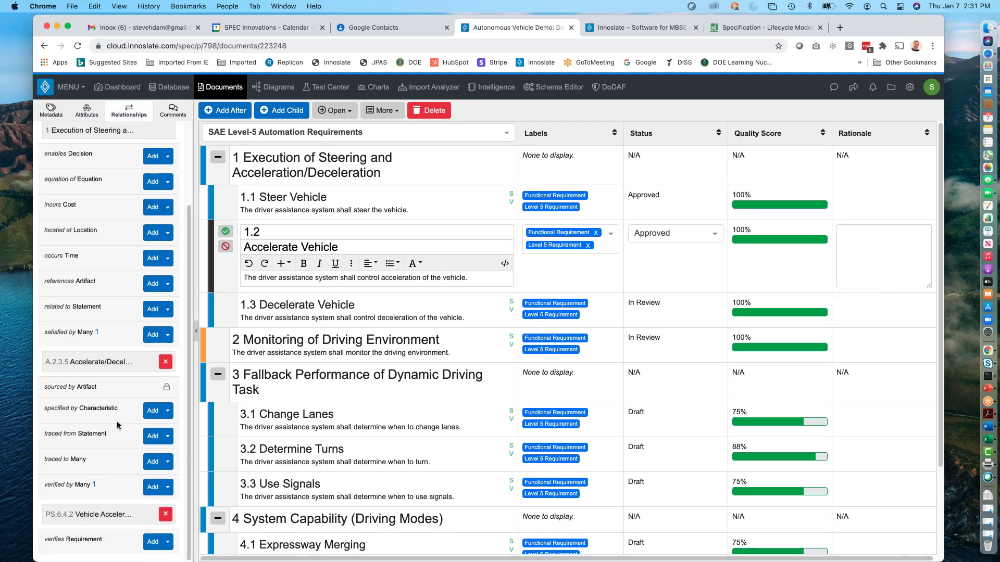
pyautogui.scroll(3, 109, 406)
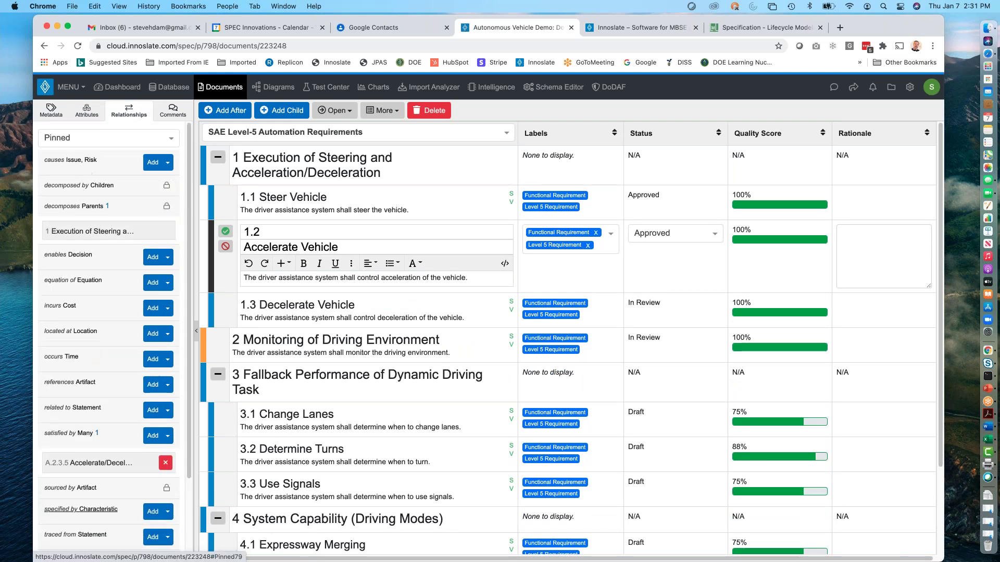
# Step: View the options for relating existing entities through "enables Decision", including the list of projects, and cancel without adding a relationship
pyautogui.click(167, 258)
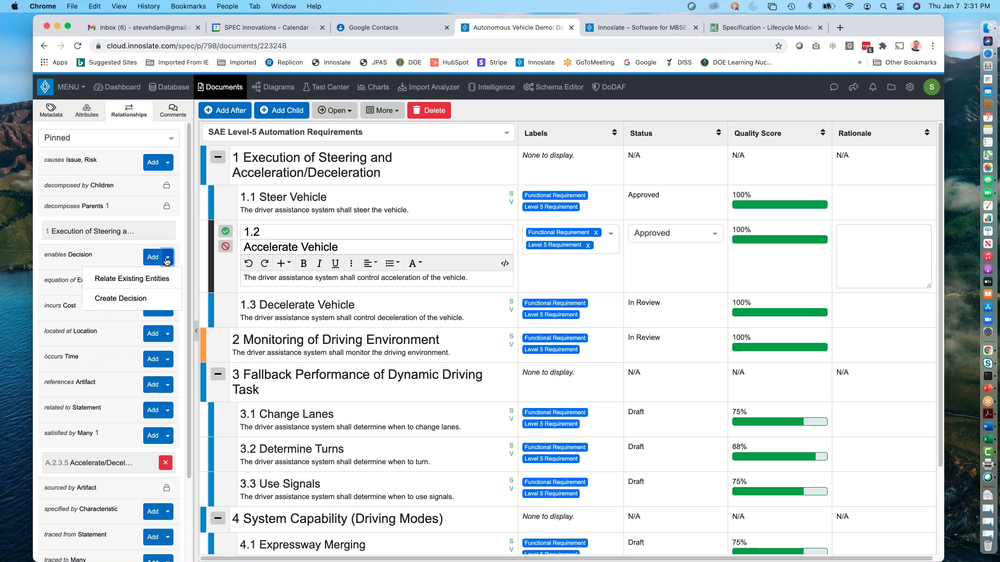
pyautogui.click(144, 280)
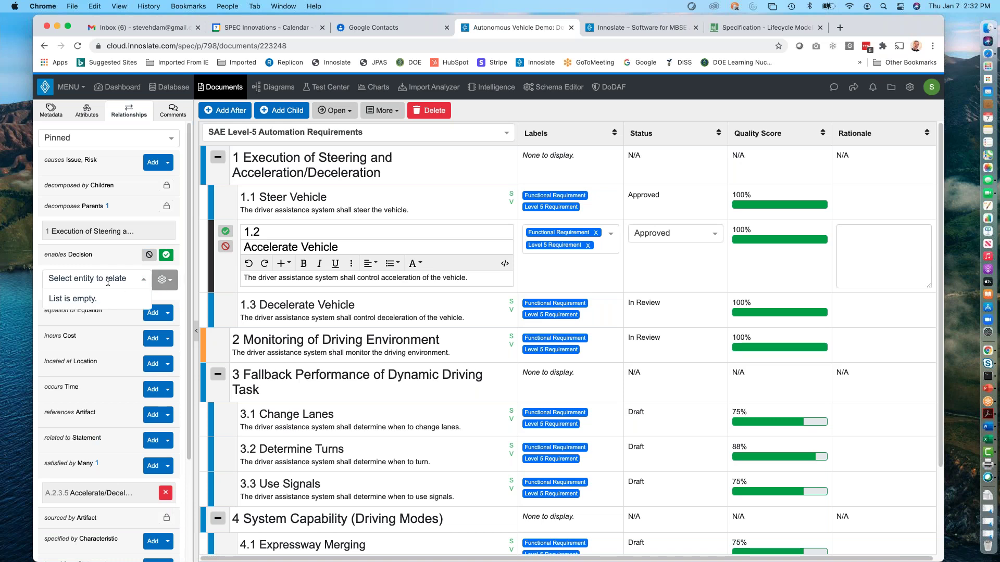
pyautogui.click(163, 280)
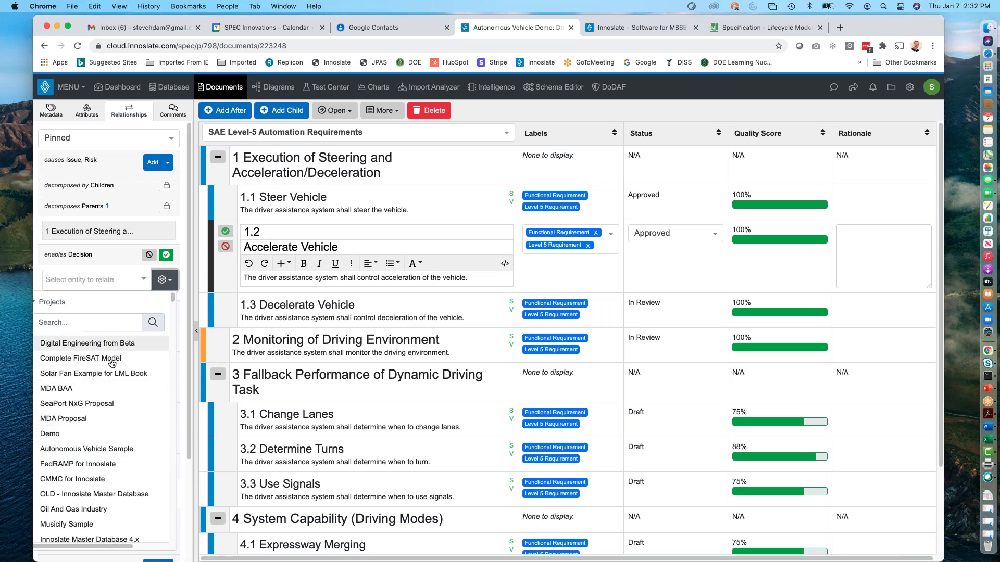
pyautogui.click(112, 278)
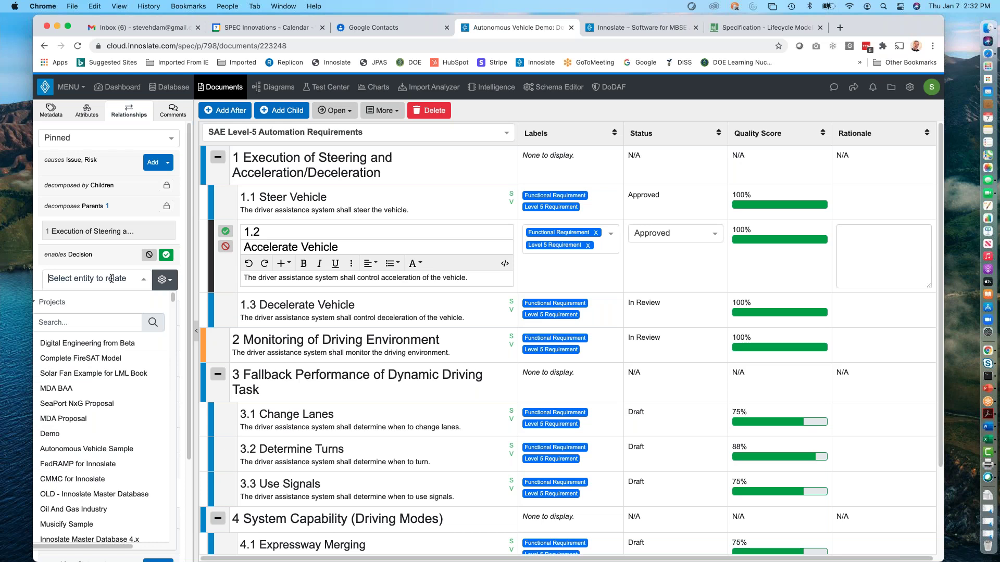
pyautogui.click(149, 257)
pyautogui.click(148, 257)
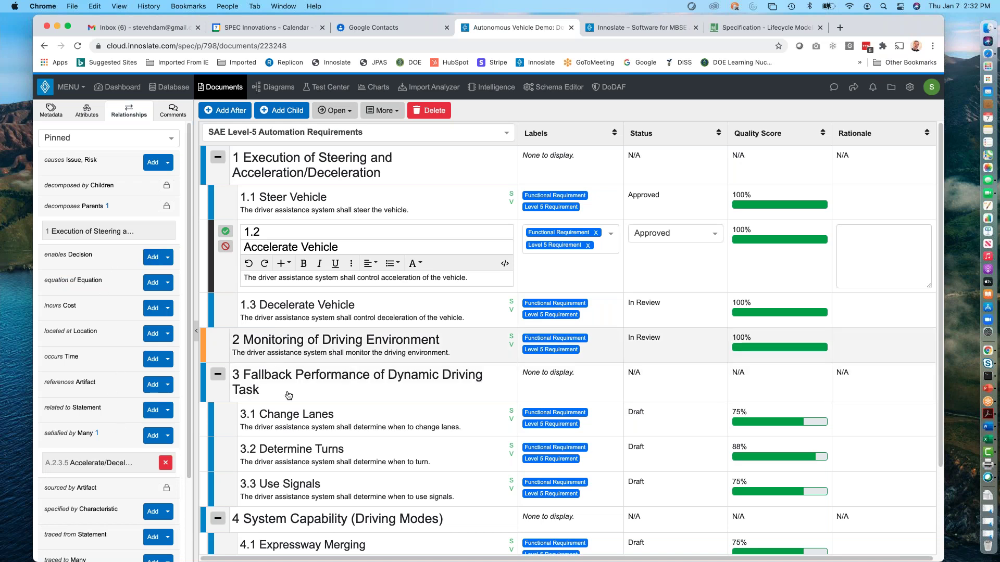
pyautogui.scroll(-2, 288, 396)
pyautogui.scroll(2, 289, 417)
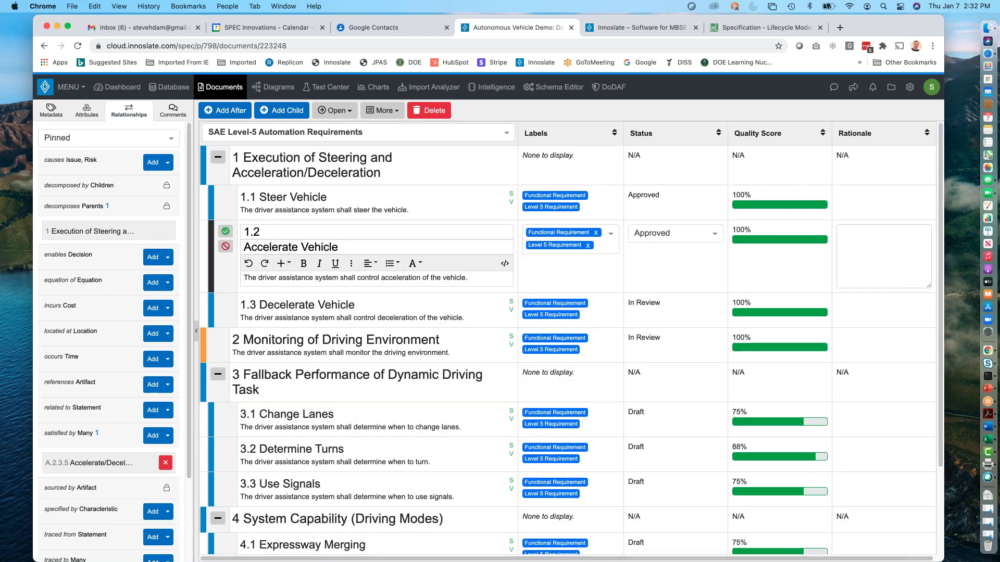
pyautogui.click(228, 91)
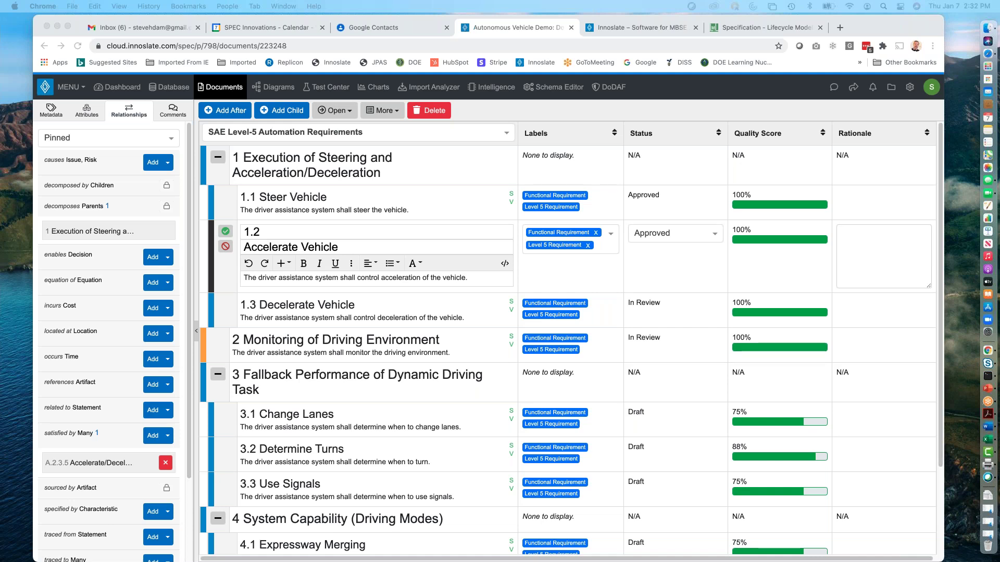
pyautogui.press('super+Tab')
# Step: Open the Resources page of the Innoslate website and look through its blog, webinar, video and whitepaper sections
pyautogui.click(619, 26)
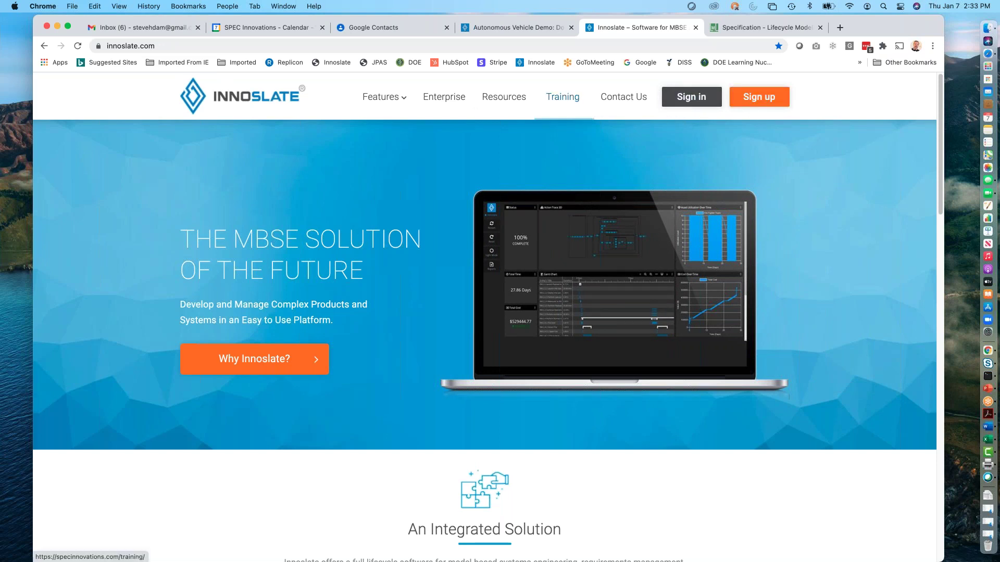
pyautogui.click(495, 102)
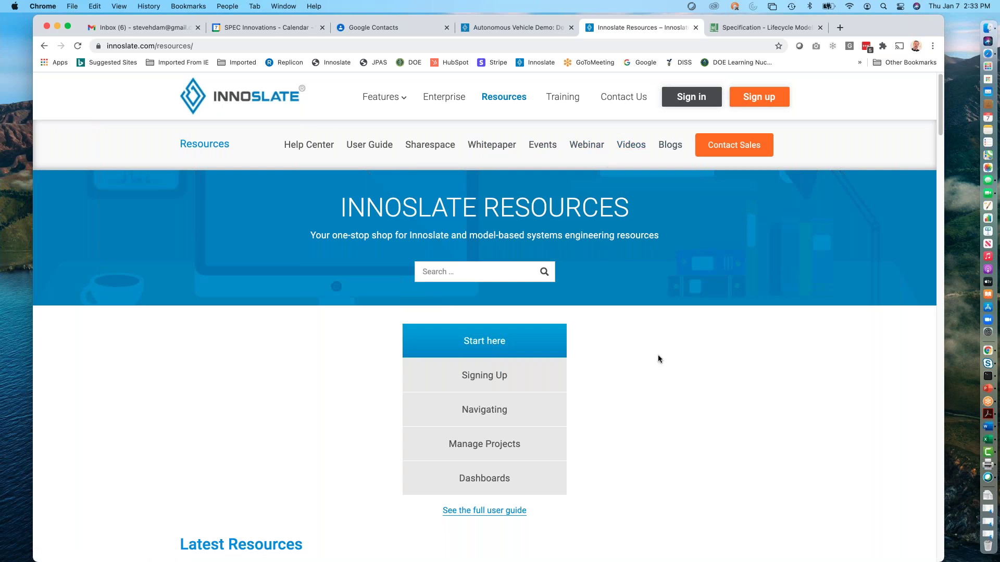
pyautogui.scroll(-8, 636, 420)
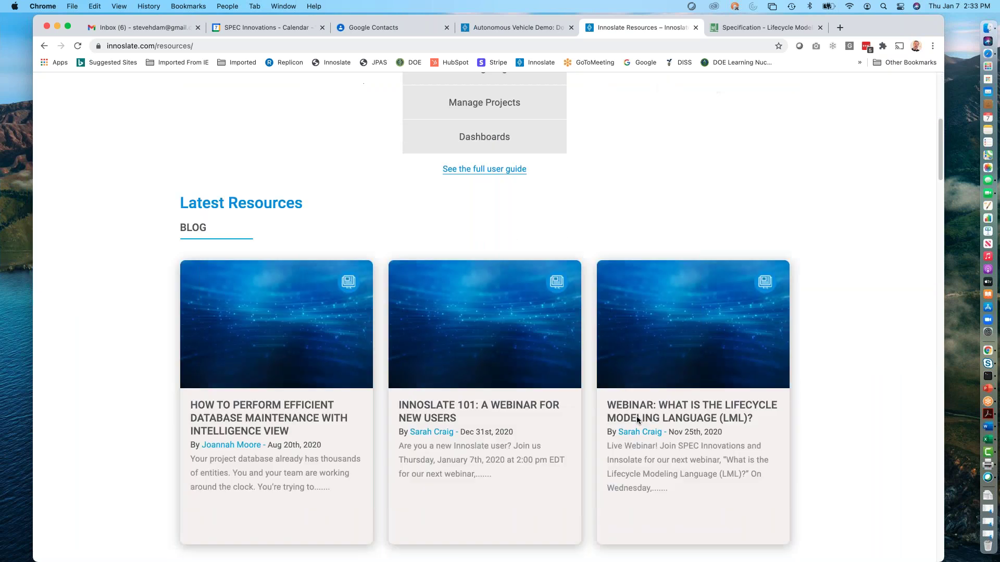
pyautogui.scroll(-2, 637, 417)
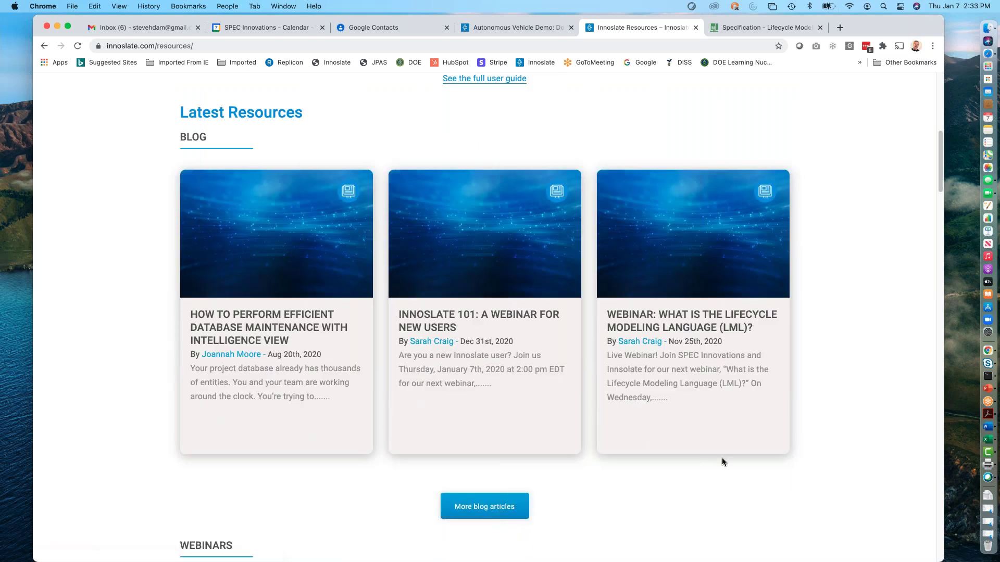
pyautogui.scroll(-2, 722, 461)
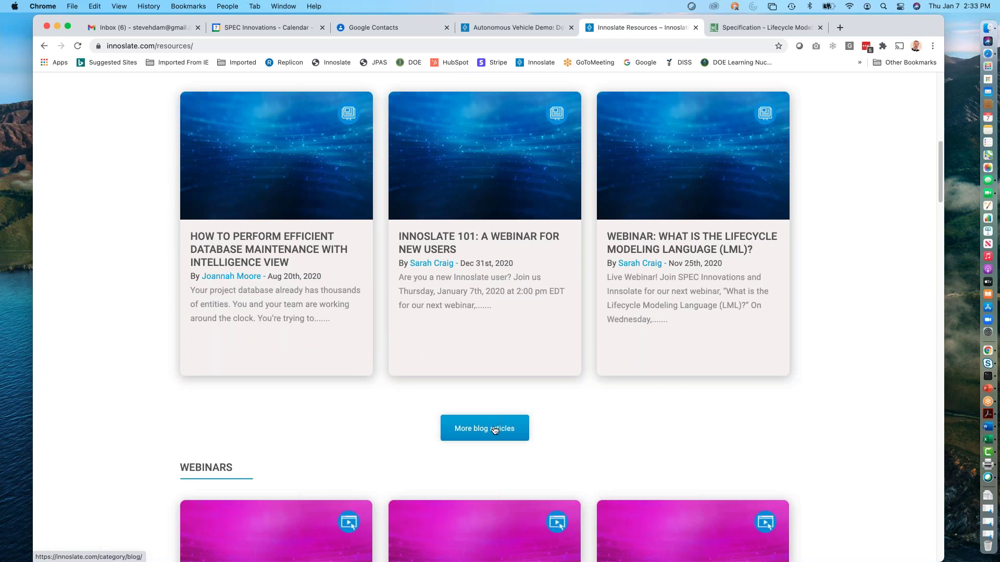
pyautogui.scroll(-10, 652, 436)
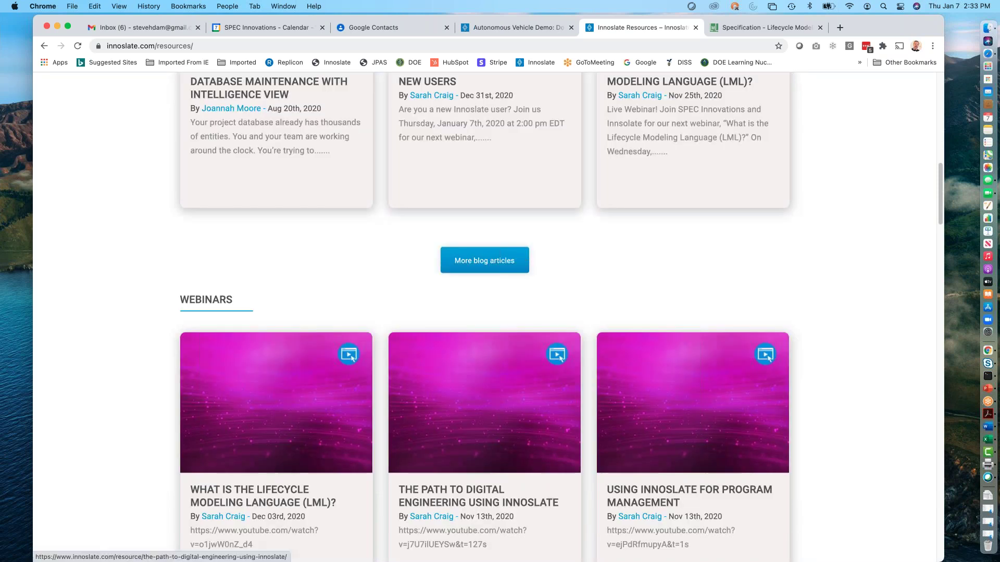
pyautogui.scroll(2, 634, 426)
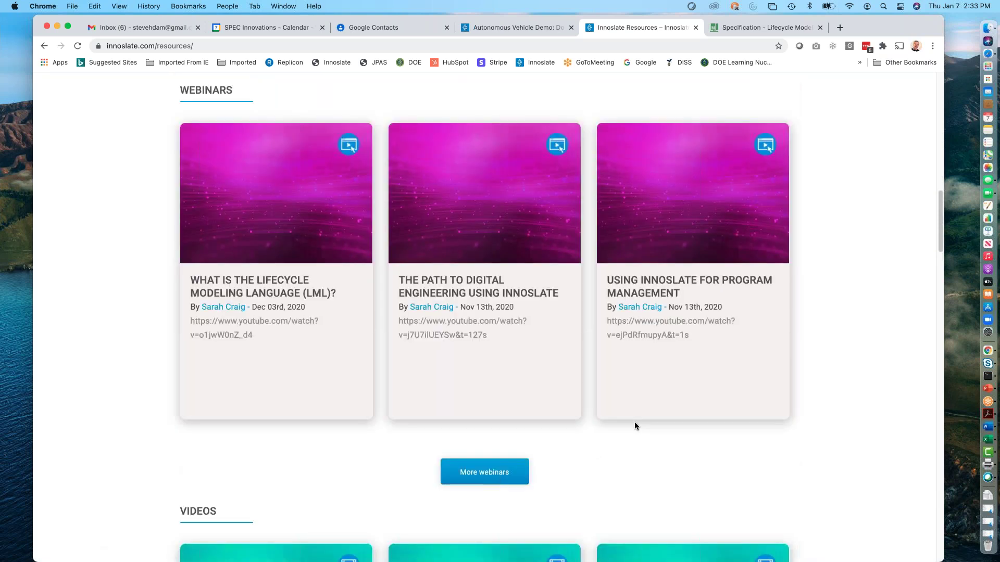
pyautogui.scroll(-6, 634, 425)
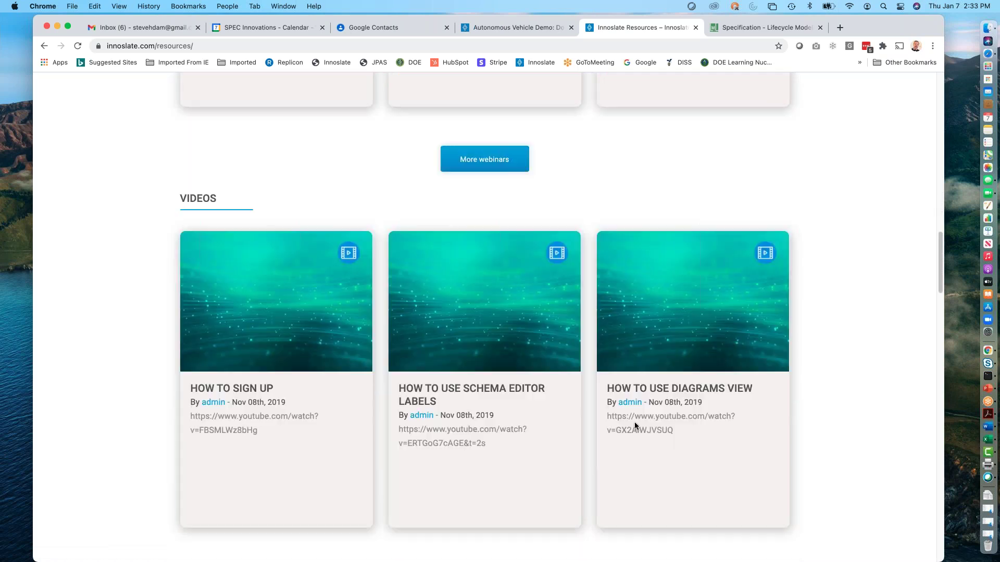
pyautogui.scroll(-3, 634, 424)
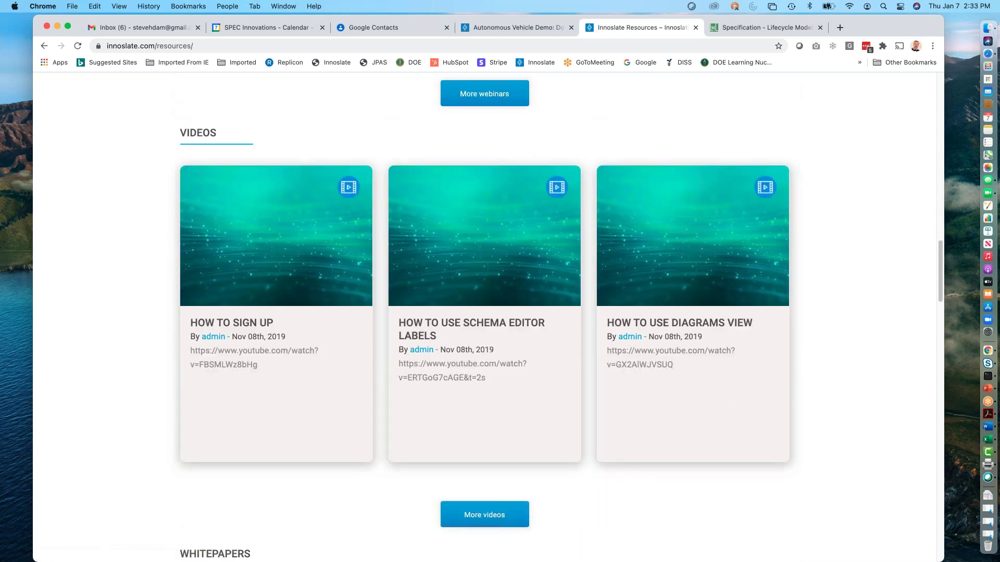
pyautogui.scroll(-7, 635, 425)
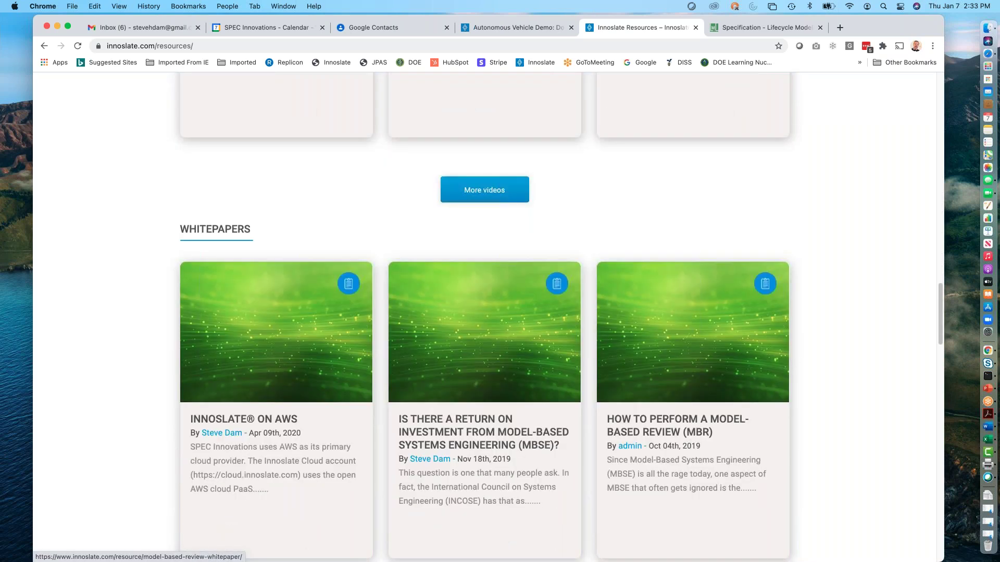
pyautogui.scroll(-5, 556, 395)
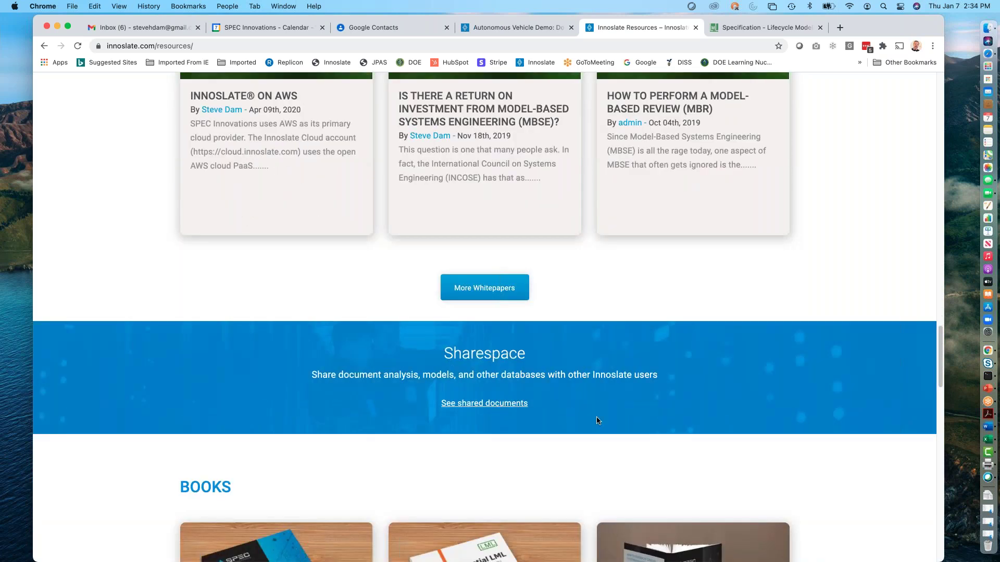
# Step: Look through the books, latest release, upcoming events, LinkedIn community, webinar interest list and training sections of the Resources page
pyautogui.scroll(-2, 597, 420)
pyautogui.scroll(-3, 596, 420)
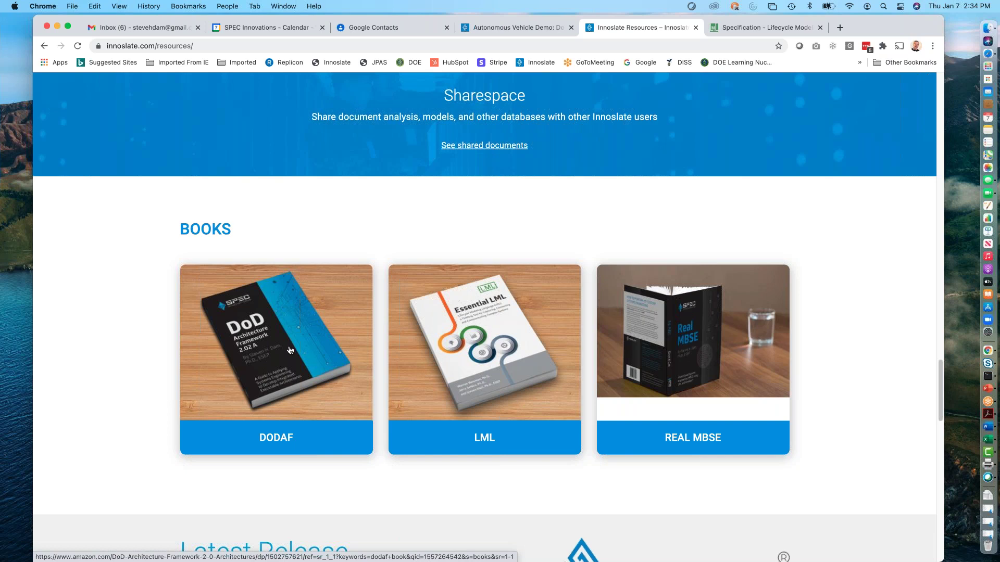
pyautogui.scroll(-3, 290, 350)
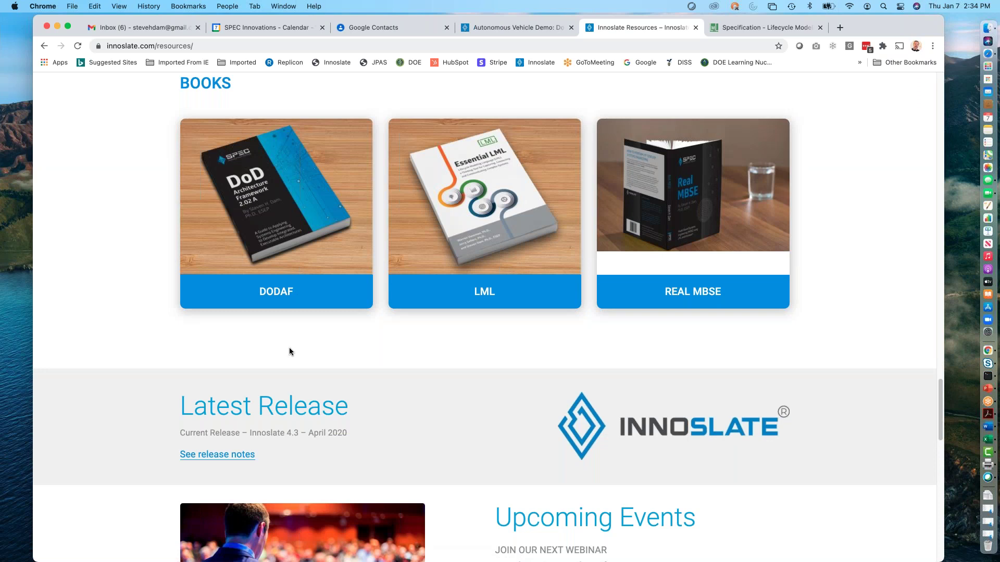
pyautogui.scroll(-3, 290, 349)
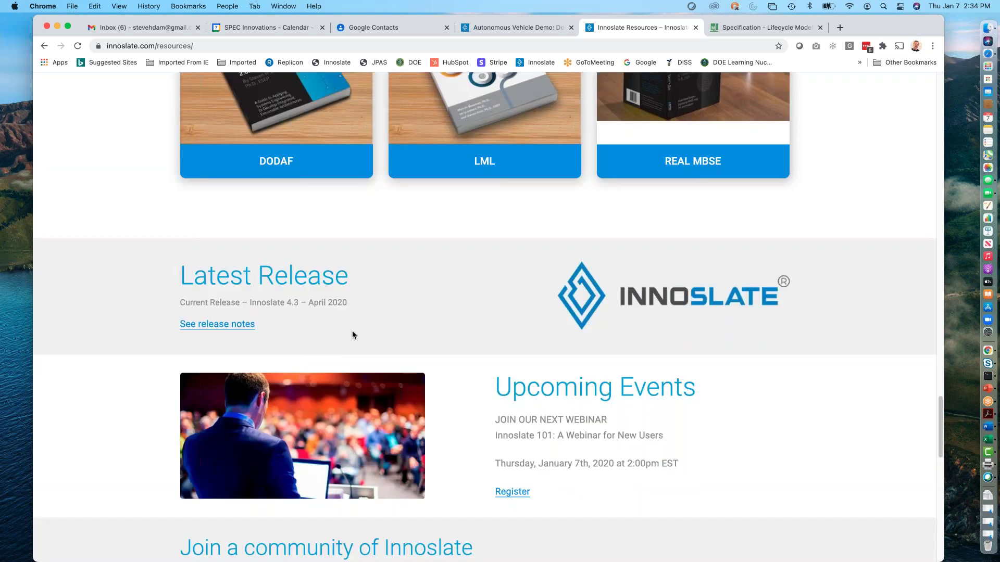
pyautogui.scroll(-2, 383, 331)
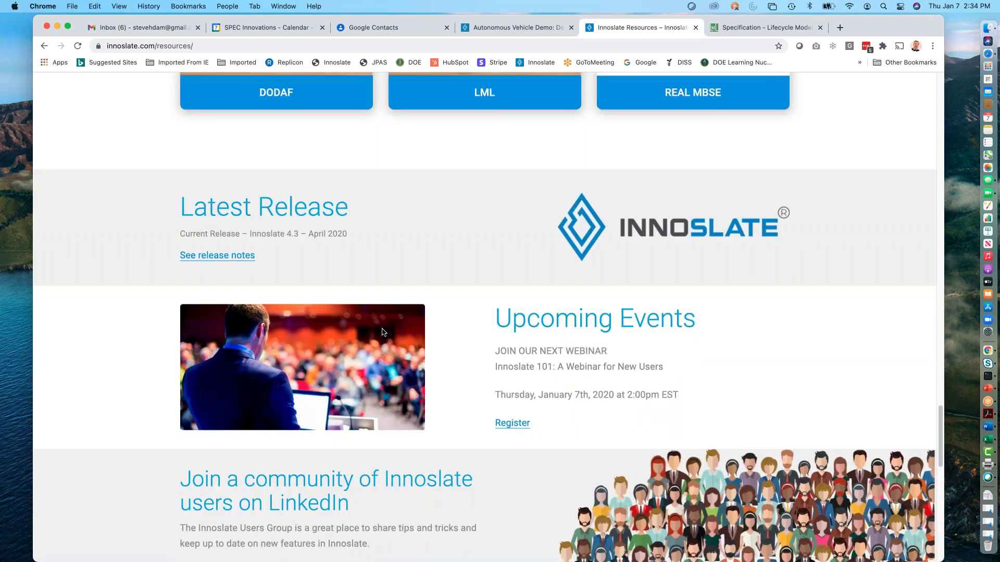
pyautogui.scroll(-2, 383, 331)
pyautogui.scroll(-4, 382, 331)
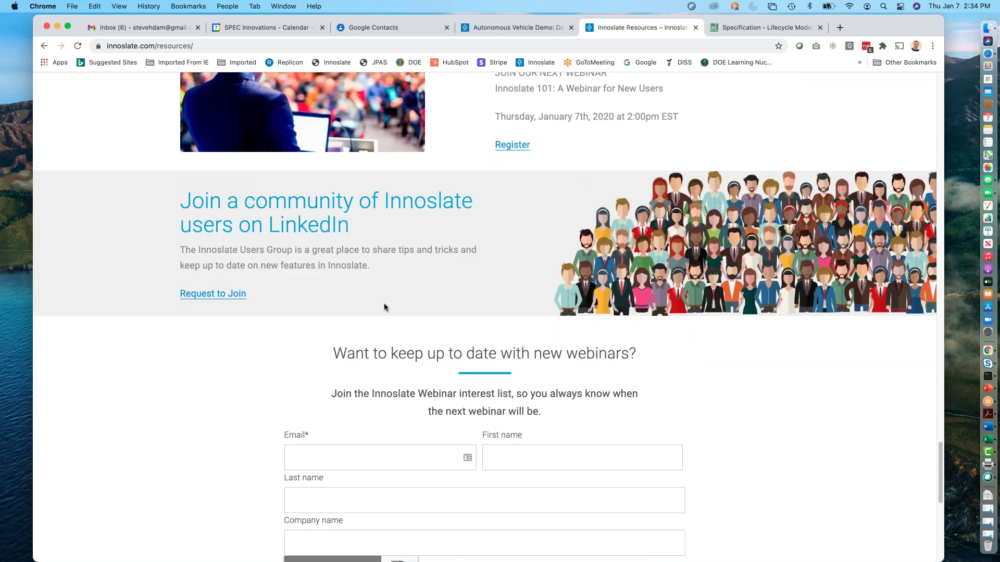
pyautogui.scroll(-2, 384, 307)
pyautogui.scroll(-4, 383, 305)
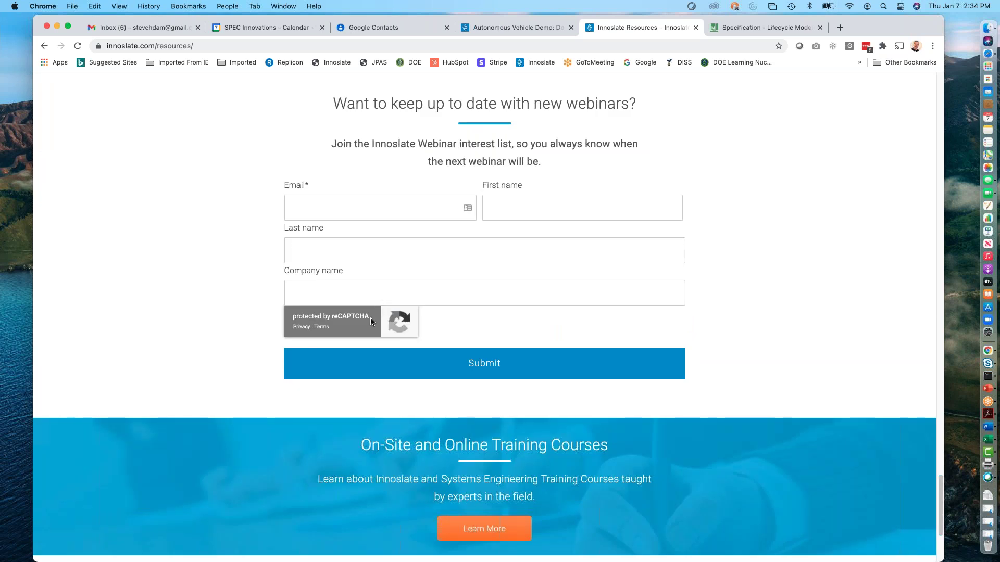
pyautogui.scroll(-2, 371, 319)
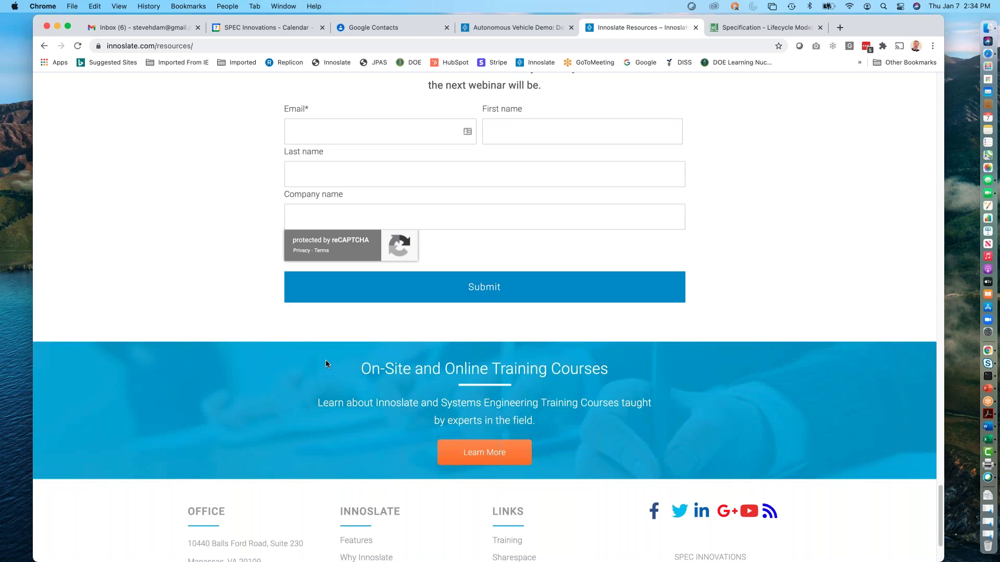
pyautogui.scroll(-2, 325, 364)
# Step: Return to the start of the Resources page and open the Innoslate Help Center
pyautogui.scroll(8, 326, 319)
pyautogui.scroll(20, 327, 319)
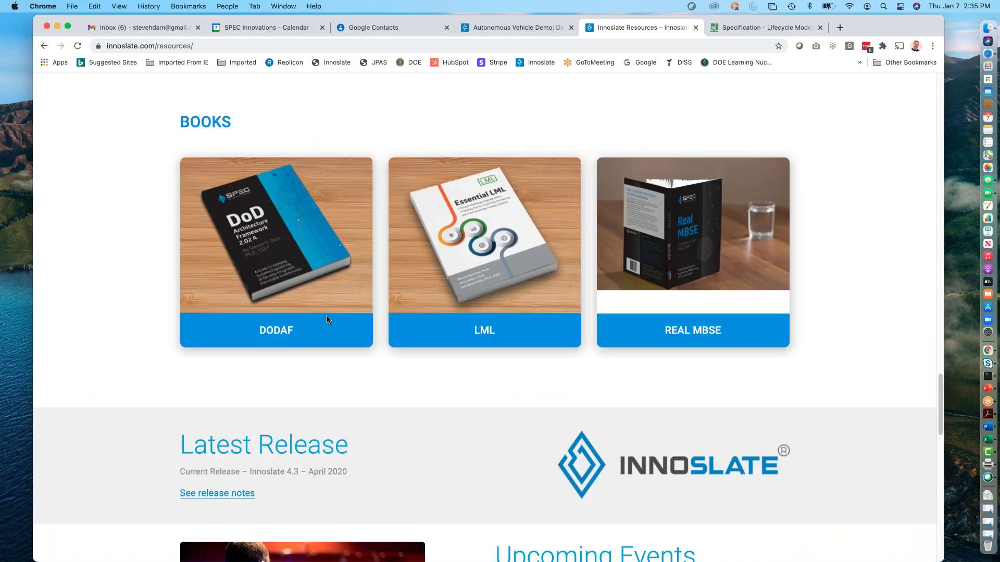
pyautogui.scroll(10, 327, 319)
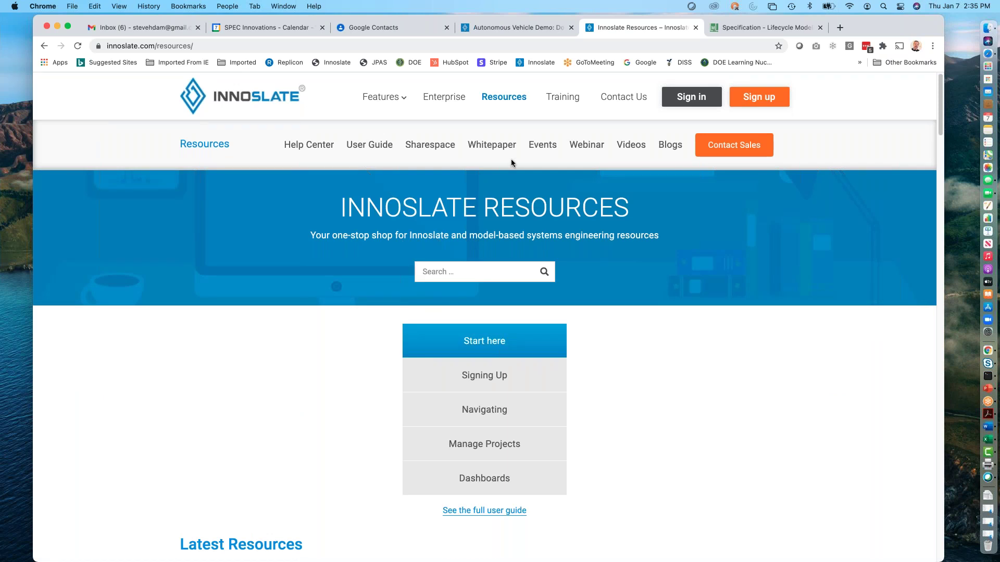
pyautogui.click(310, 146)
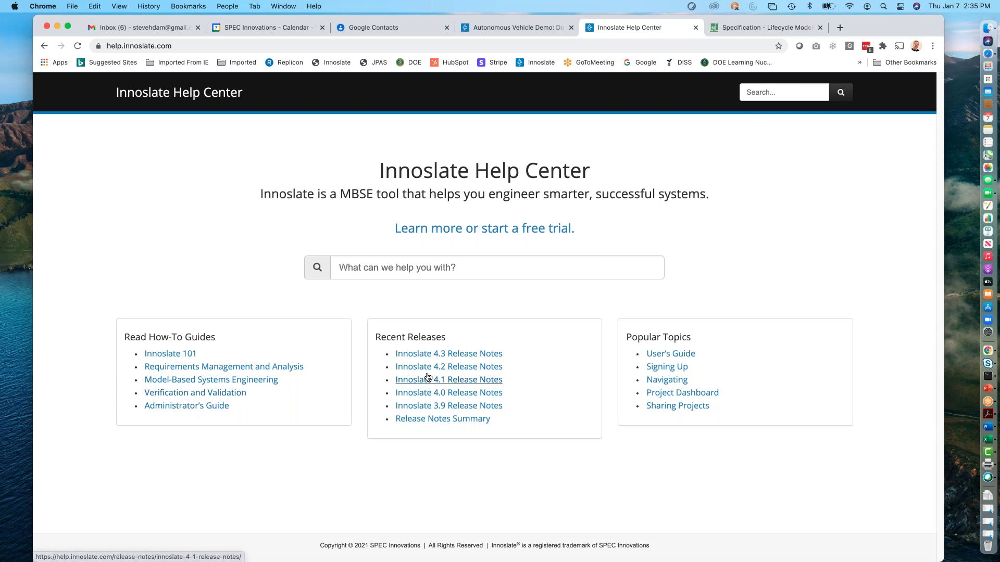
# Step: Open the Innoslate 4.3 Release Notes and look through the new features, enhancements and bug fixes of the Innoslate Cloud releases
pyautogui.click(461, 354)
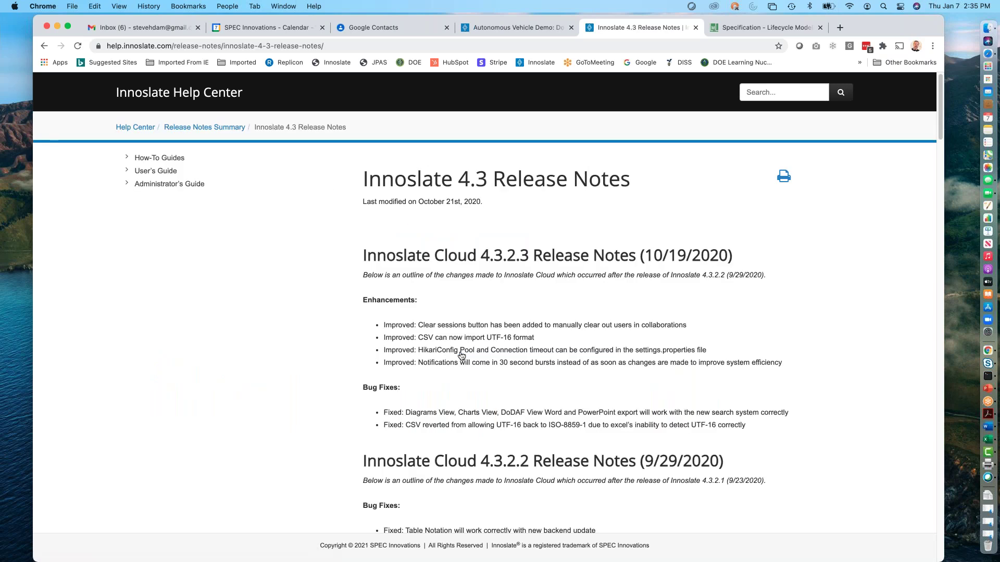
pyautogui.scroll(-5, 461, 355)
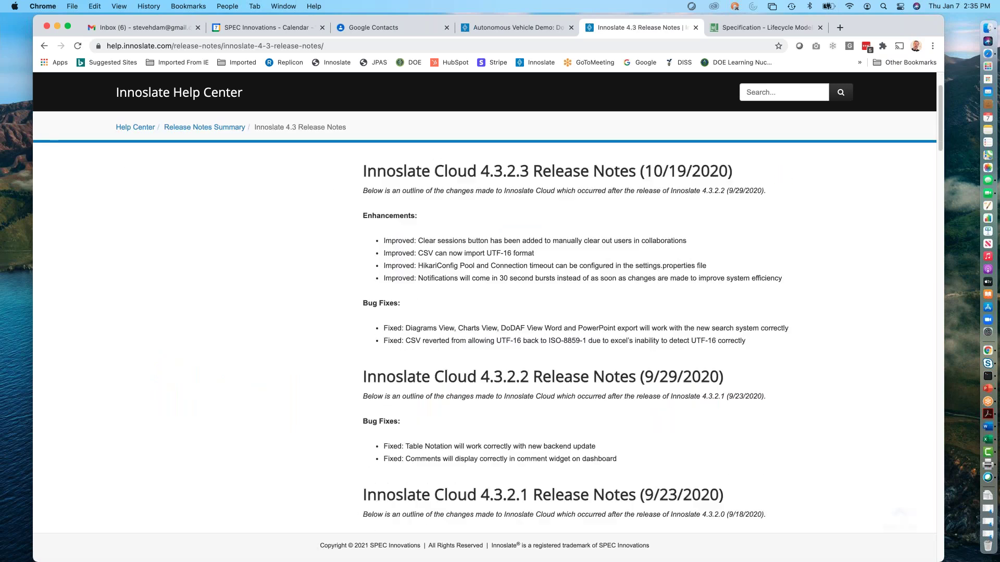
pyautogui.scroll(-10, 484, 338)
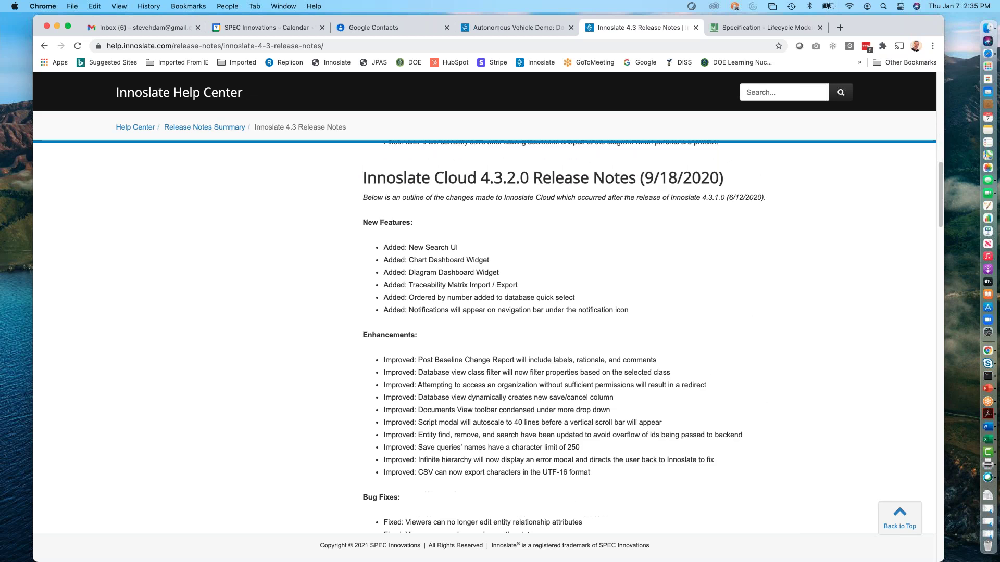
pyautogui.scroll(-8, 488, 420)
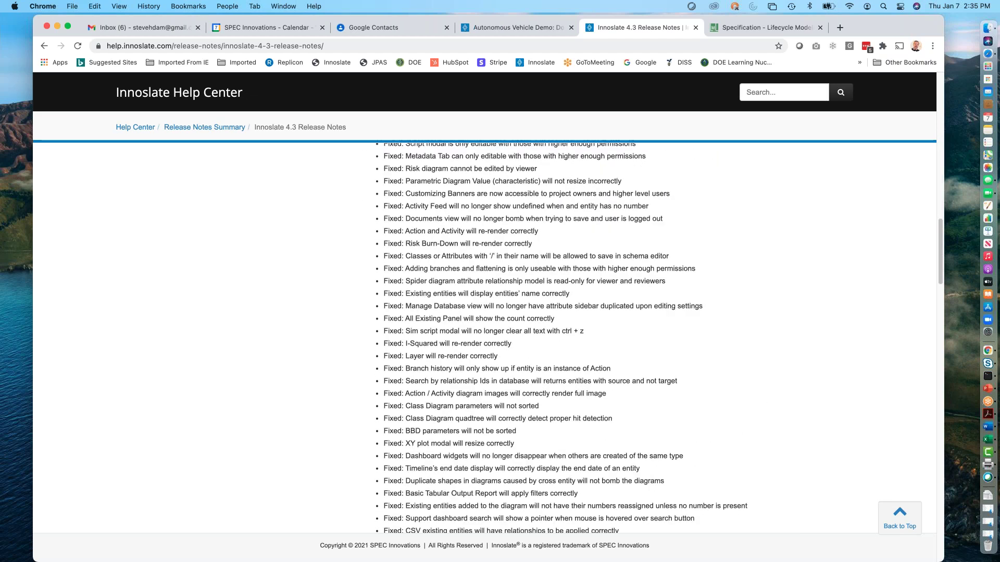
pyautogui.scroll(-4, 488, 339)
pyautogui.scroll(-8, 490, 384)
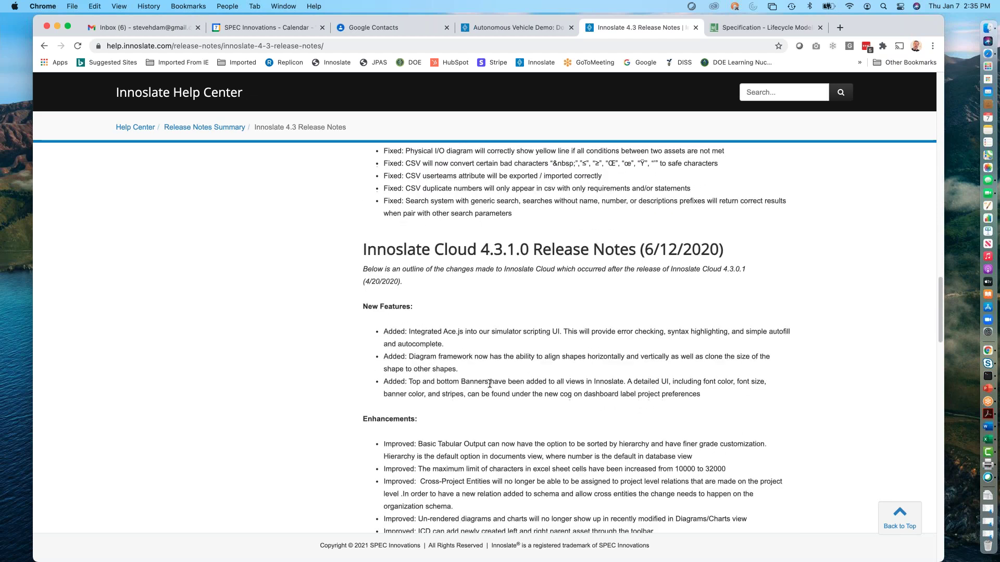
pyautogui.scroll(6, 489, 384)
pyautogui.scroll(20, 490, 384)
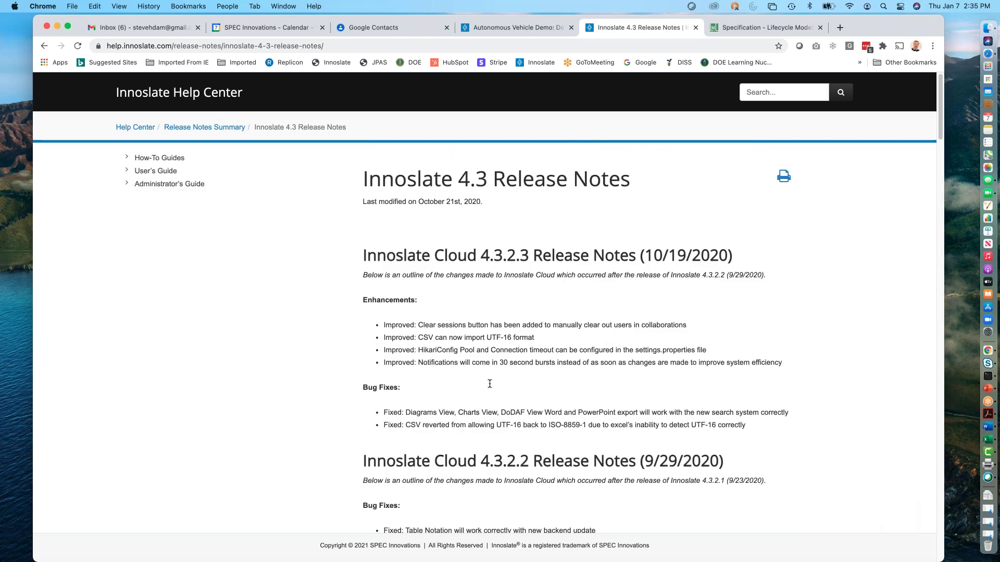
# Step: View the Release Notes Summary and return to the Innoslate Resources page
pyautogui.click(176, 128)
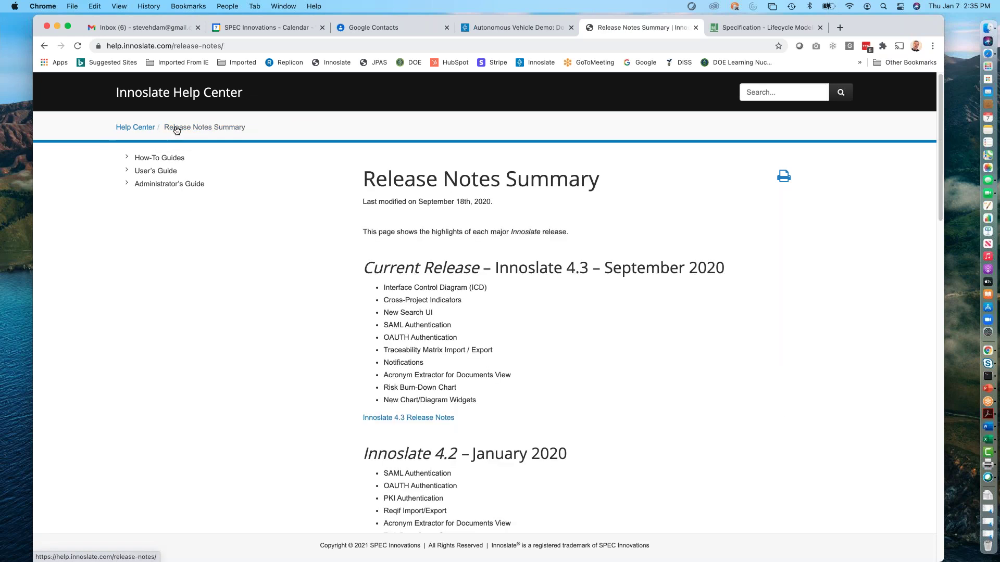
pyautogui.click(144, 129)
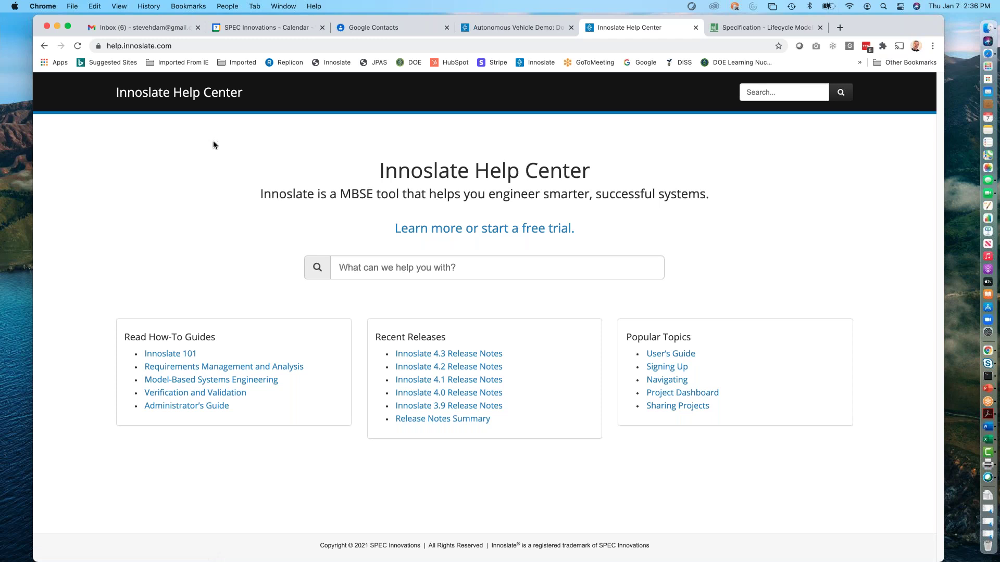
pyautogui.click(45, 47)
pyautogui.click(44, 47)
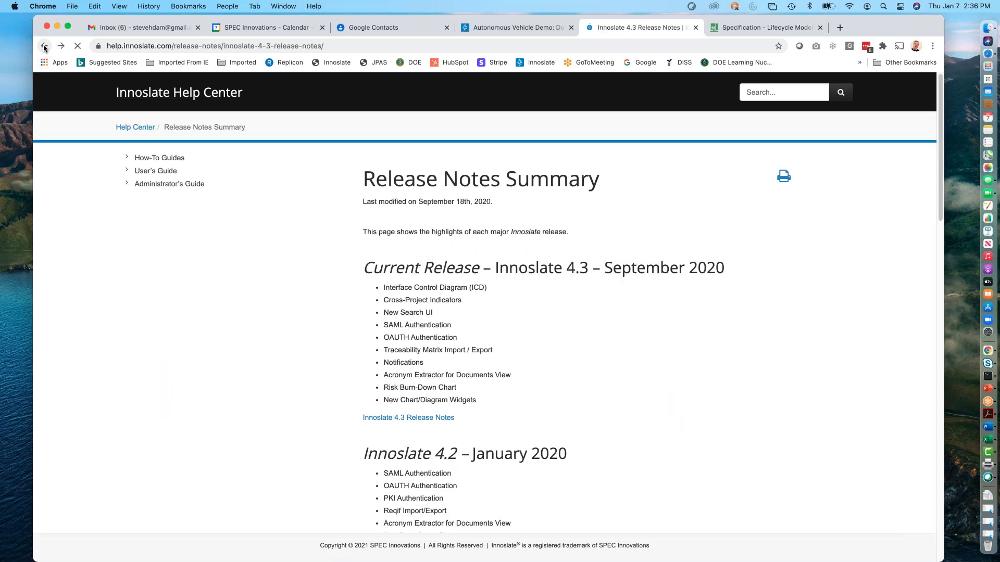
pyautogui.click(44, 48)
pyautogui.click(44, 47)
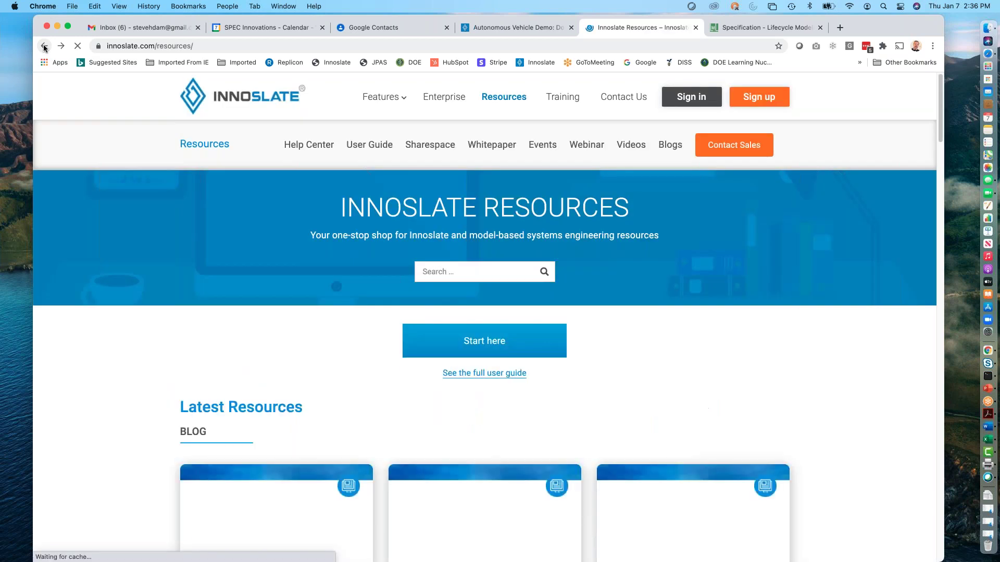
# Step: Open the User Guide and look through the X/Y Plot article under Charts View
pyautogui.click(376, 149)
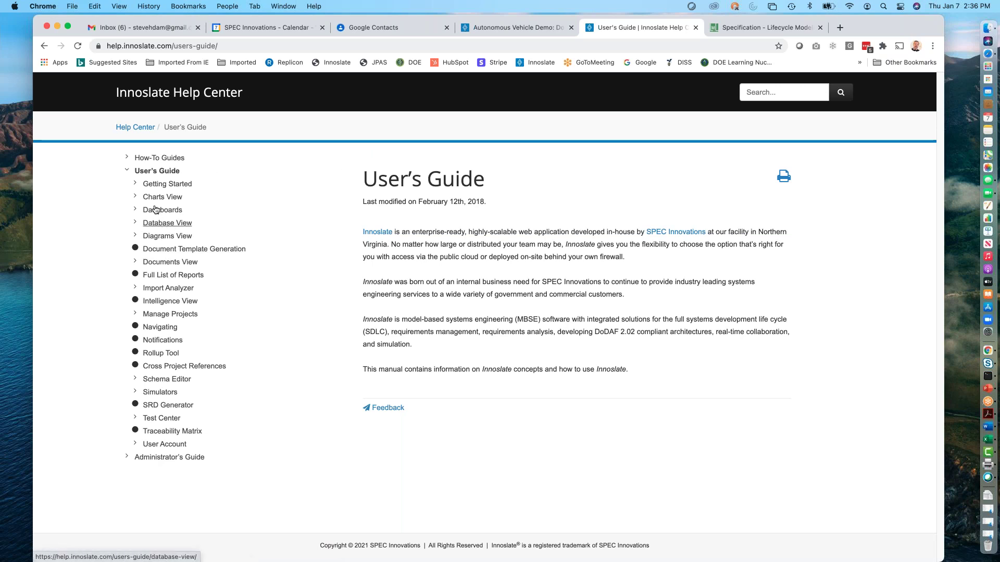
pyautogui.click(135, 197)
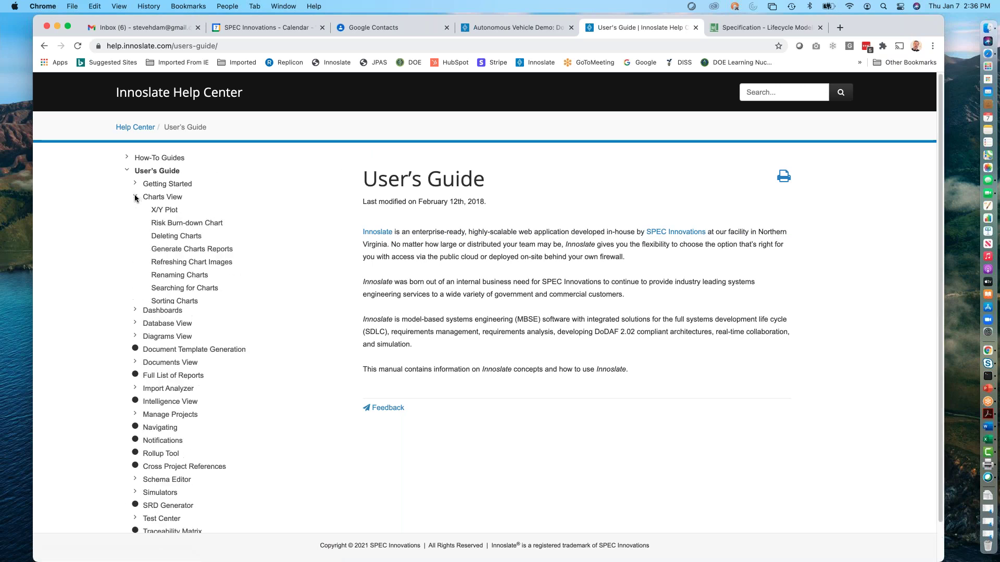
pyautogui.click(162, 211)
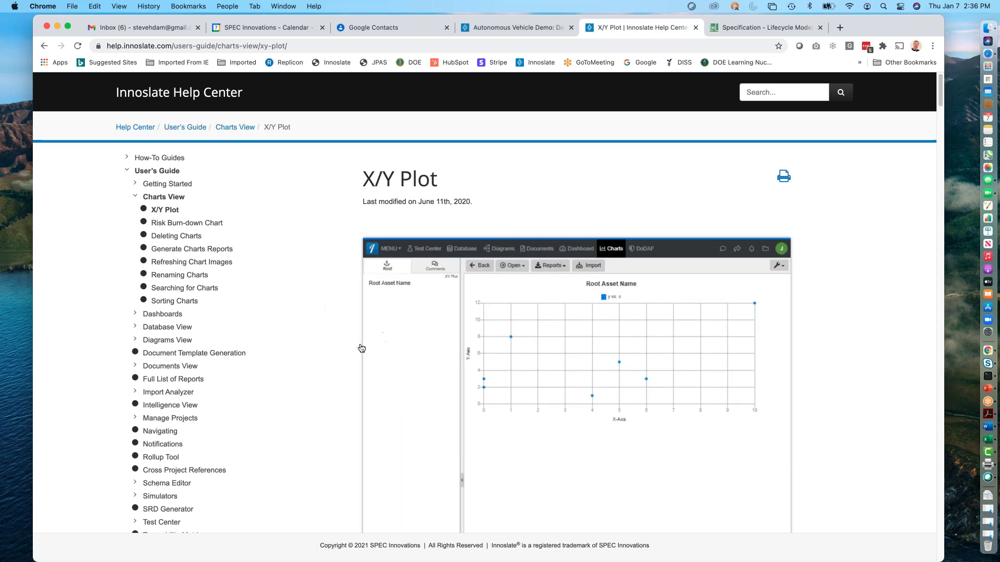
pyautogui.scroll(-15, 354, 369)
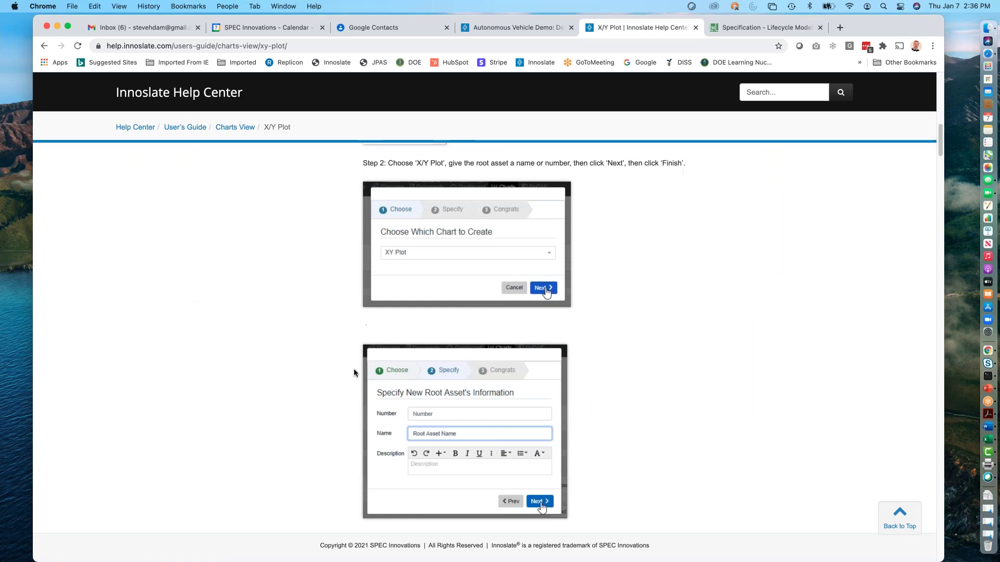
pyautogui.scroll(-15, 354, 372)
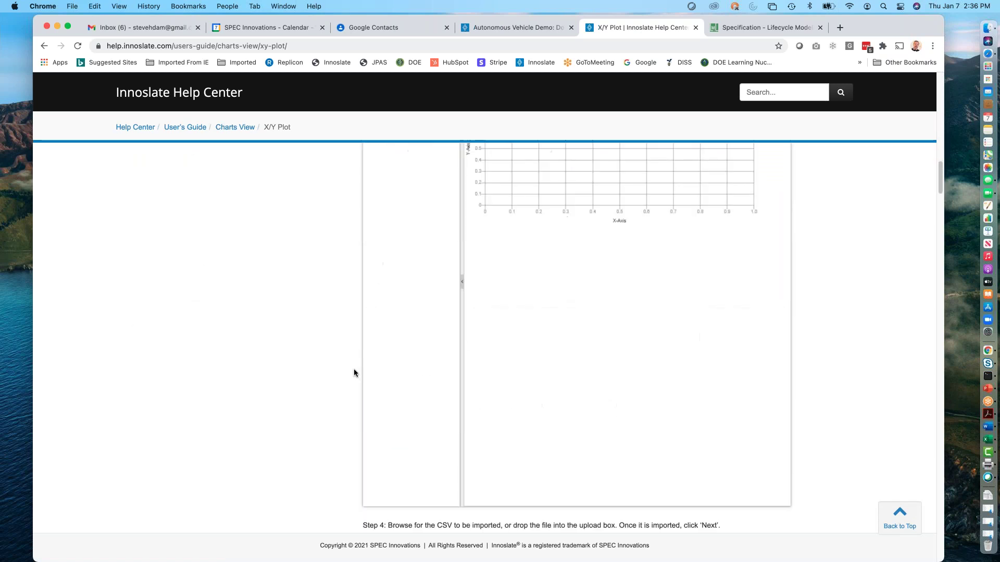
pyautogui.scroll(-10, 354, 373)
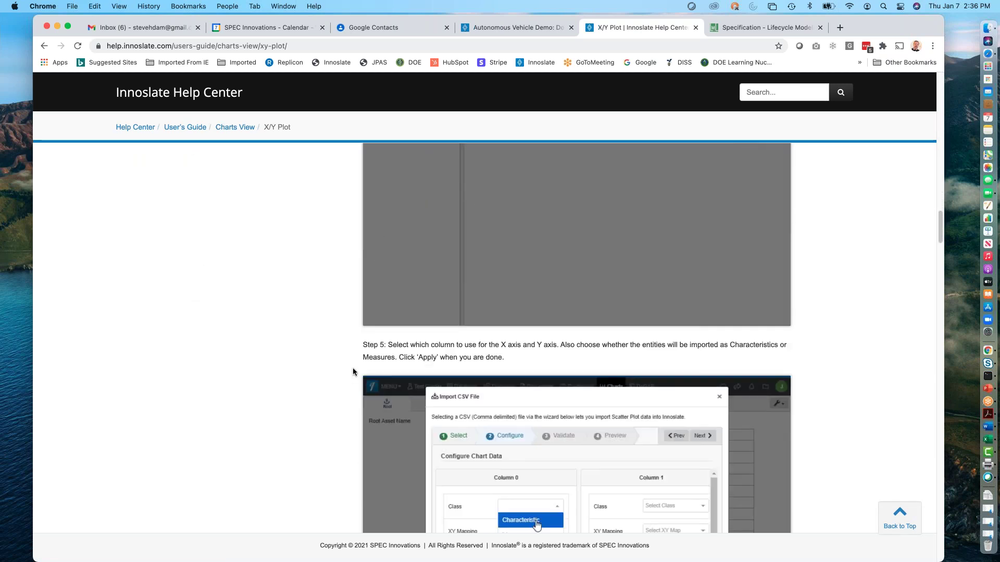
pyautogui.scroll(20, 352, 372)
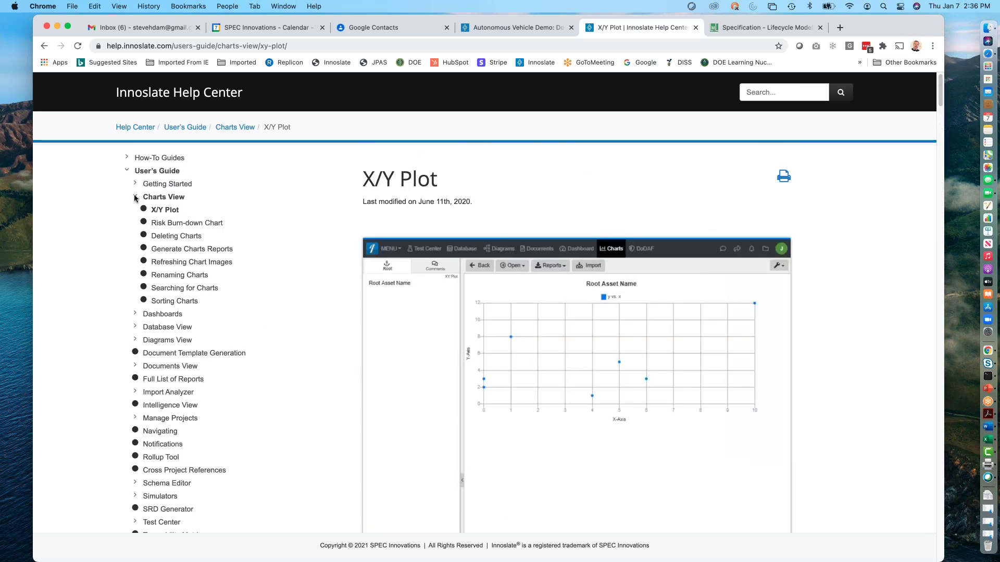
# Step: Collapse the Charts View topics and view the subtopics of Schema Editor in the User's Guide contents
pyautogui.click(135, 197)
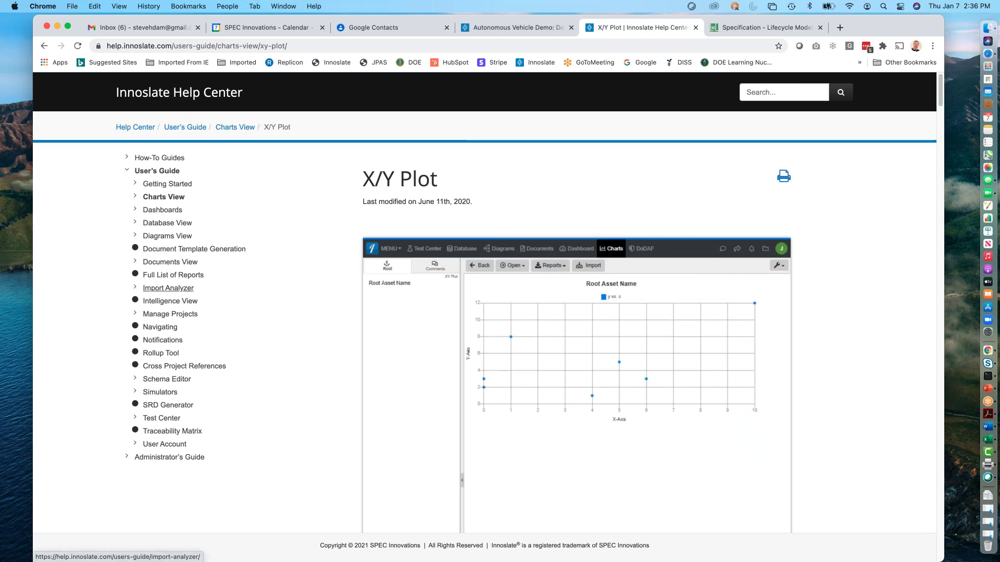
pyautogui.click(135, 379)
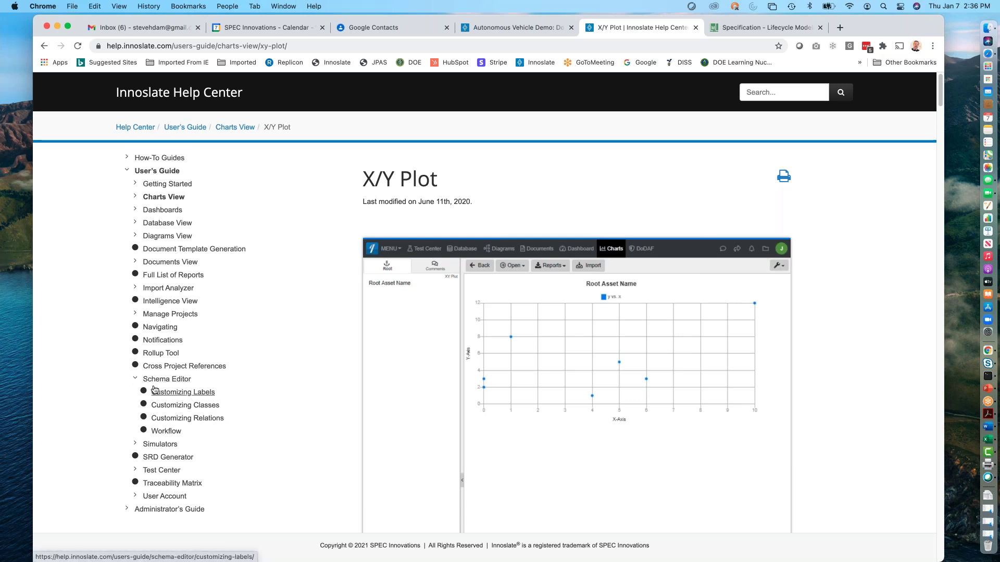
pyautogui.click(135, 379)
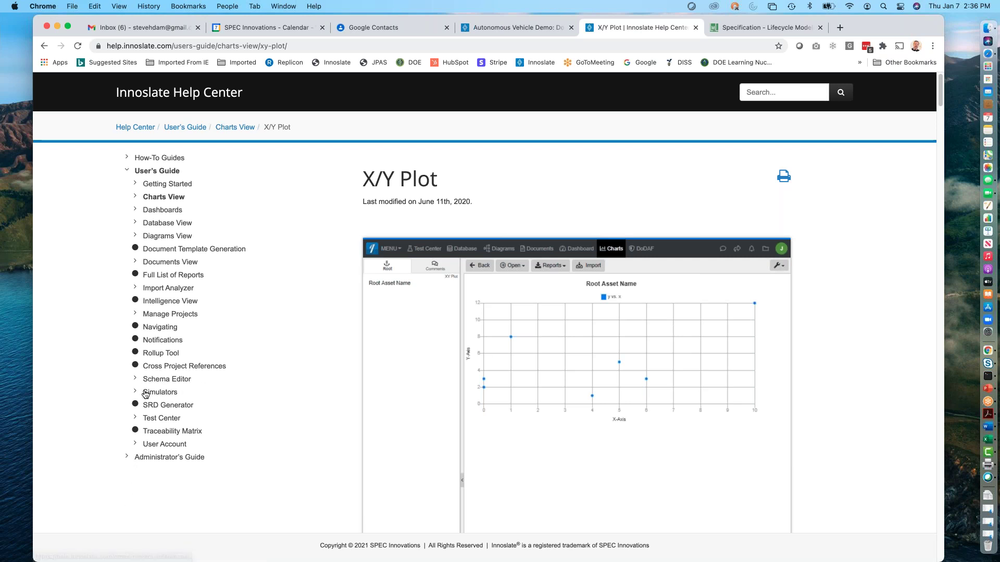
# Step: Open the Simulation Scripts article under Simulators > Simulation Controls and look through its predefined loop scripts
pyautogui.click(136, 393)
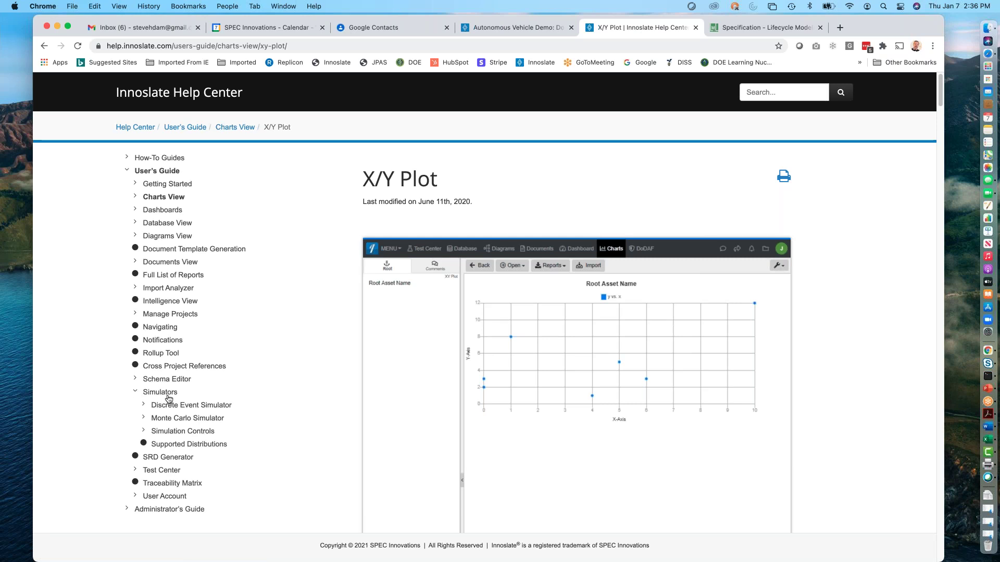
pyautogui.click(143, 432)
pyautogui.click(177, 446)
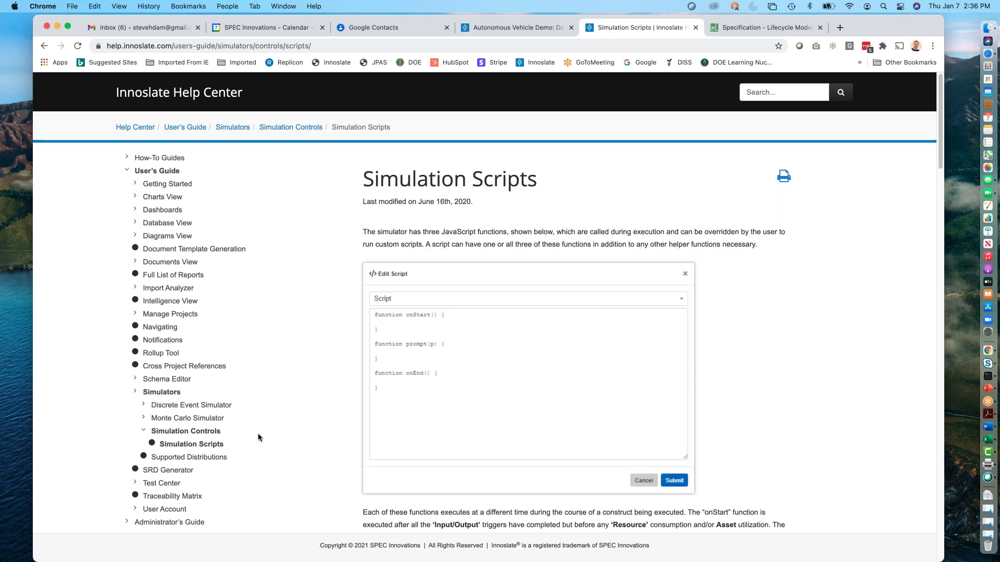
pyautogui.scroll(-15, 337, 423)
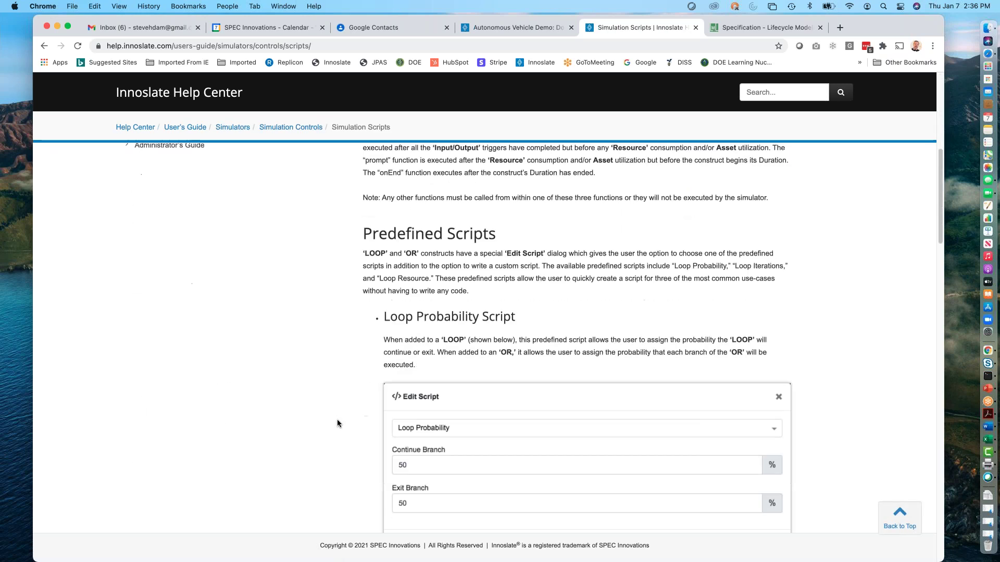
pyautogui.scroll(3, 337, 424)
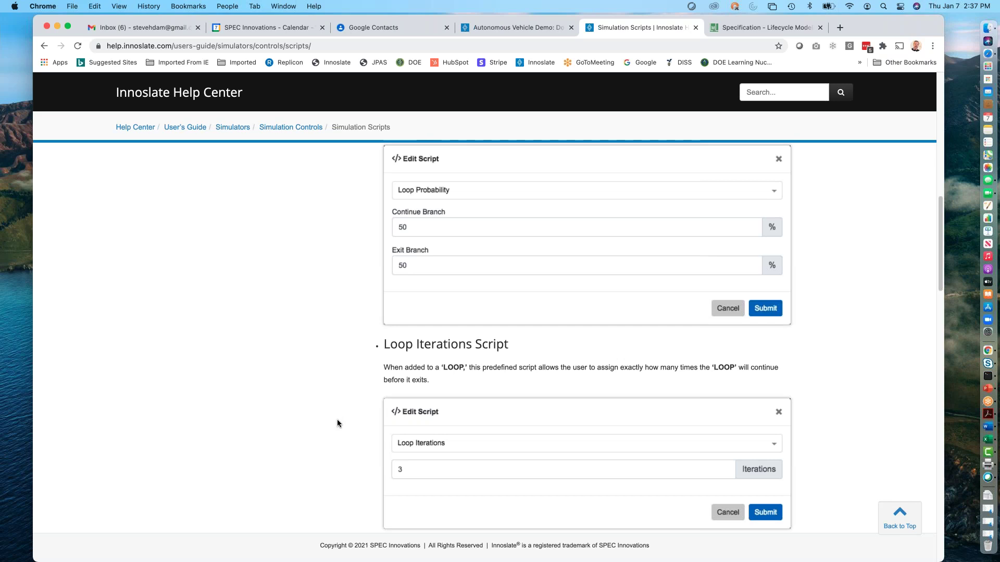
pyautogui.scroll(15, 297, 338)
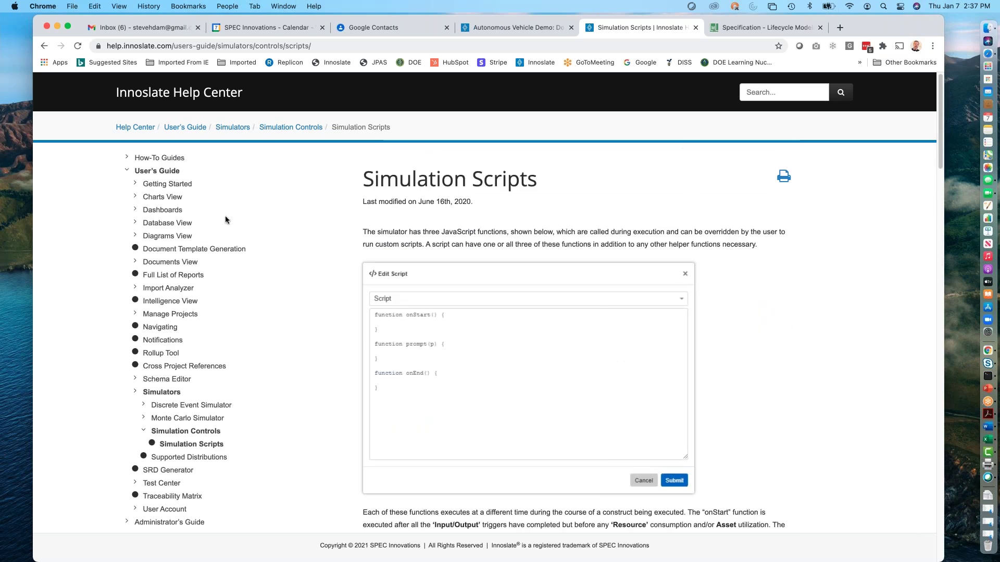
# Step: Return to the Innoslate Resources page and open Sharespace
pyautogui.click(45, 46)
pyautogui.click(44, 46)
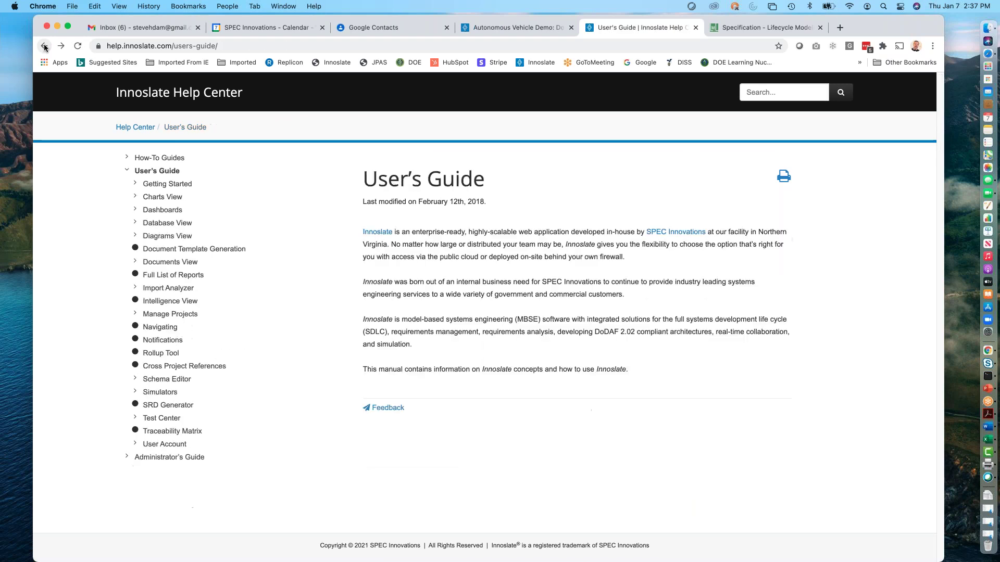
pyautogui.click(44, 46)
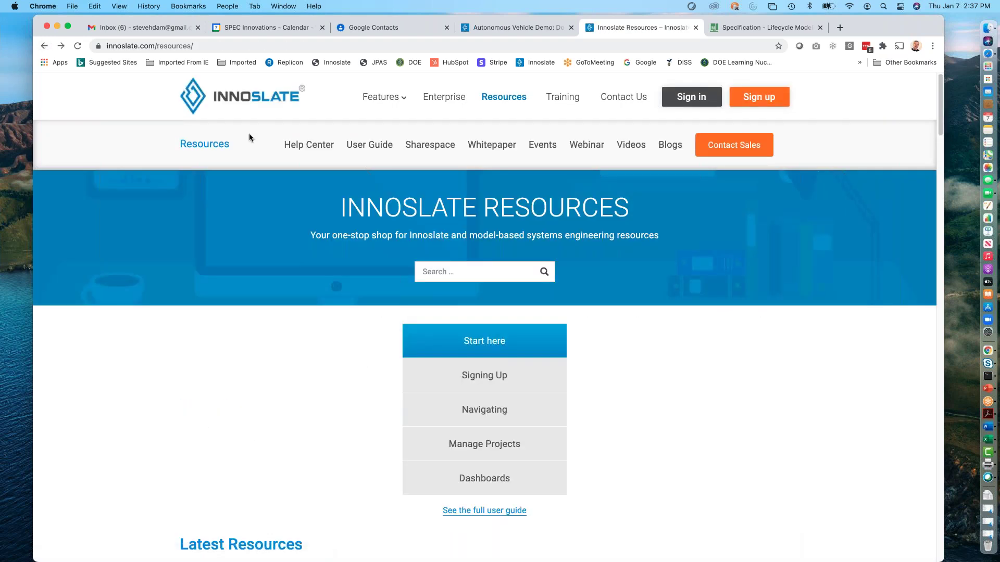
pyautogui.click(432, 146)
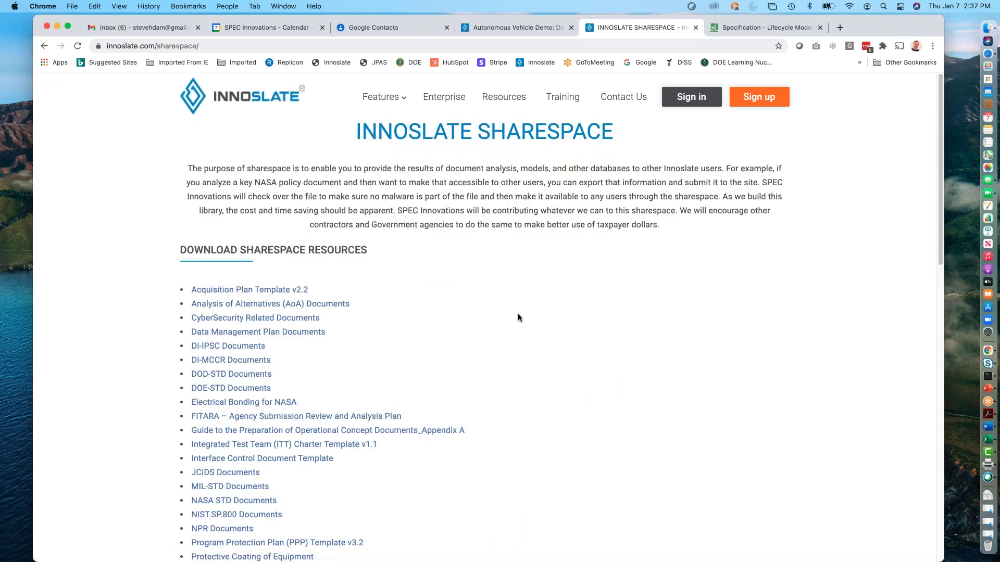
# Step: Look through the Sharespace download list and contribution form, and switch back to the Autonomous Vehicle Demo's requirements document
pyautogui.scroll(-3, 518, 315)
pyautogui.scroll(-3, 553, 323)
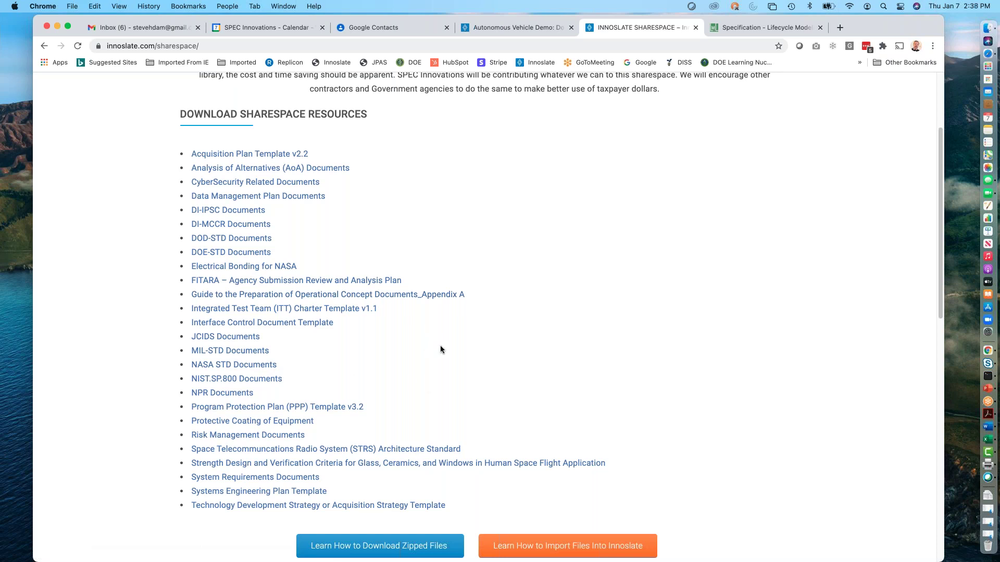
pyautogui.scroll(-5, 413, 368)
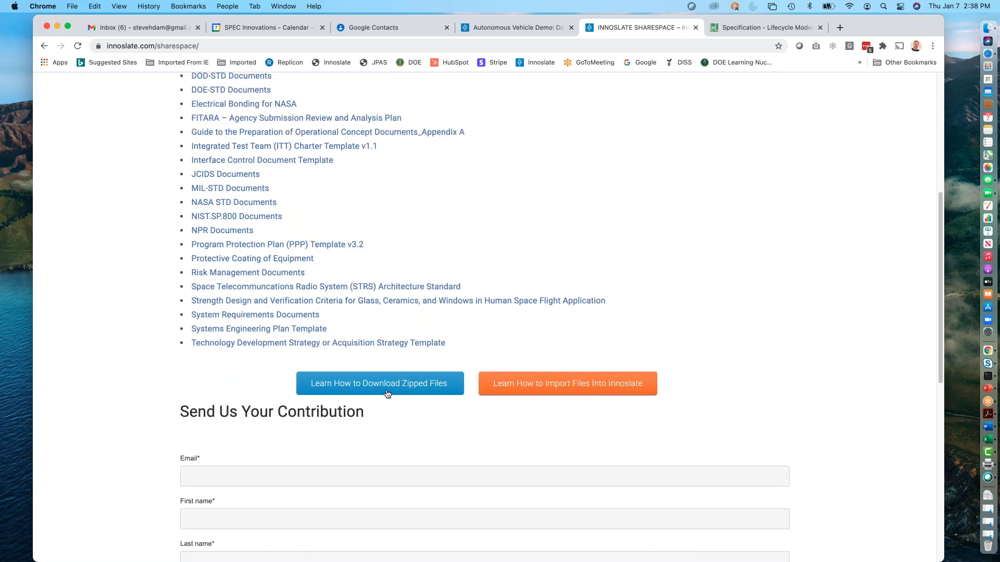
pyautogui.scroll(-5, 419, 414)
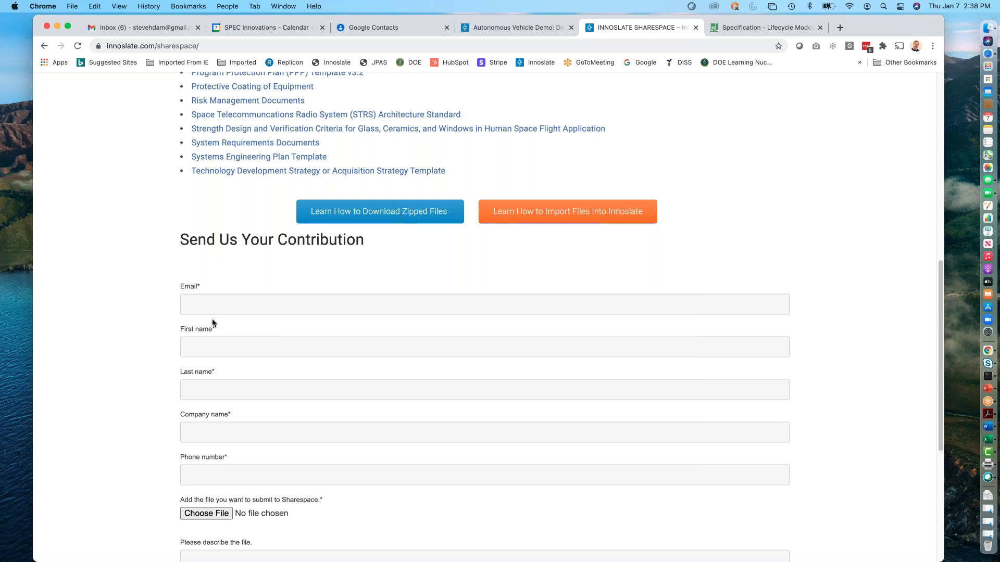
pyautogui.scroll(2, 157, 227)
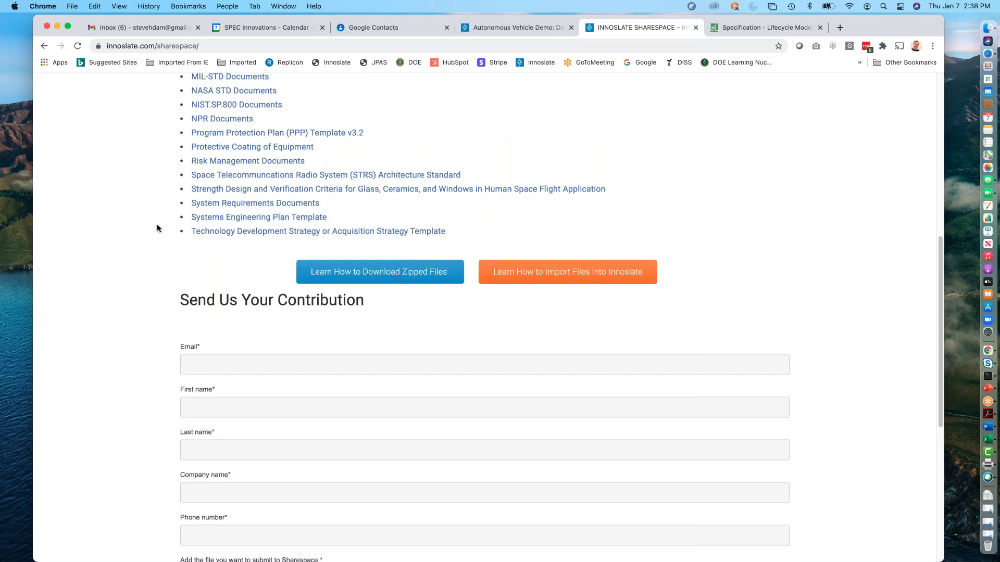
pyautogui.scroll(4, 158, 230)
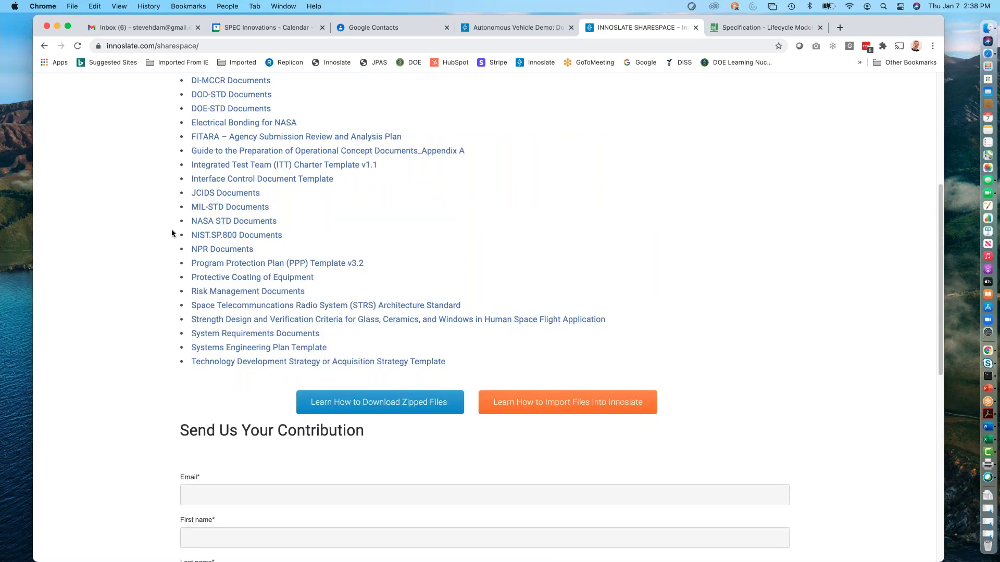
pyautogui.scroll(9, 157, 229)
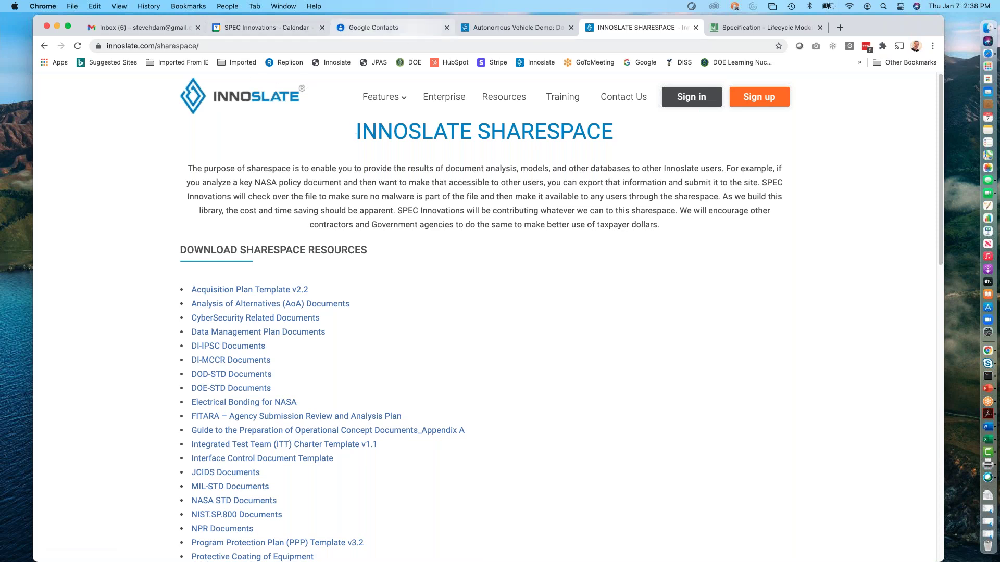
pyautogui.click(488, 27)
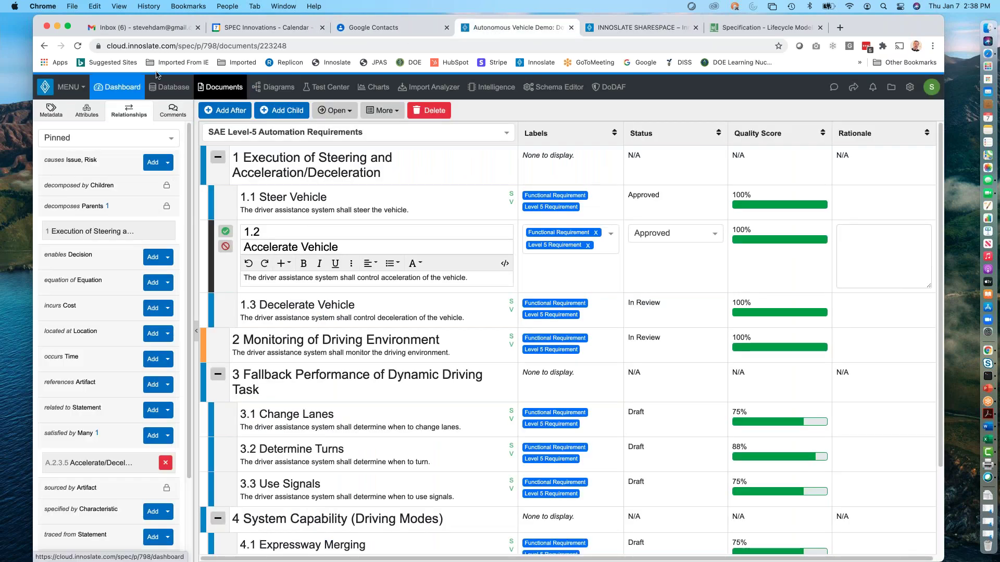
# Step: Go from the requirements document up to the SPEC Innovations organization dashboard and start the guided tour
pyautogui.click(118, 88)
pyautogui.click(117, 122)
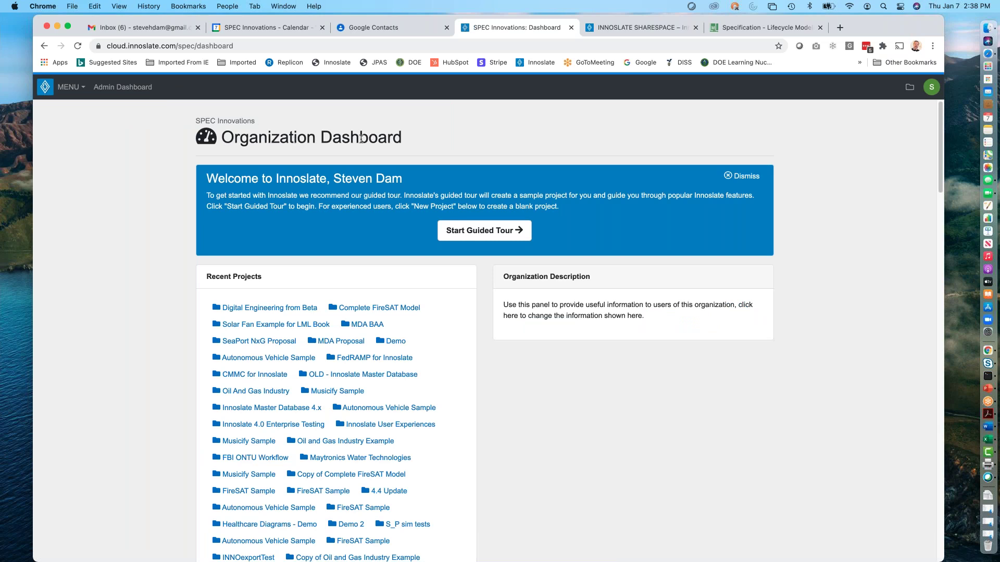
pyautogui.click(490, 235)
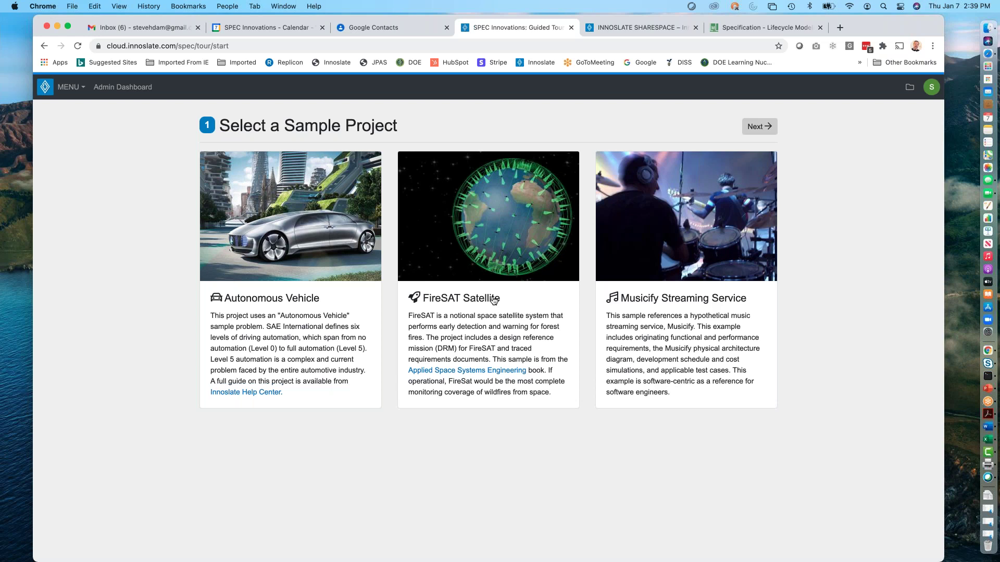
# Step: Choose the Musicify Streaming Service sample project for the tour and select Requirements Management as a tour area
pyautogui.click(617, 294)
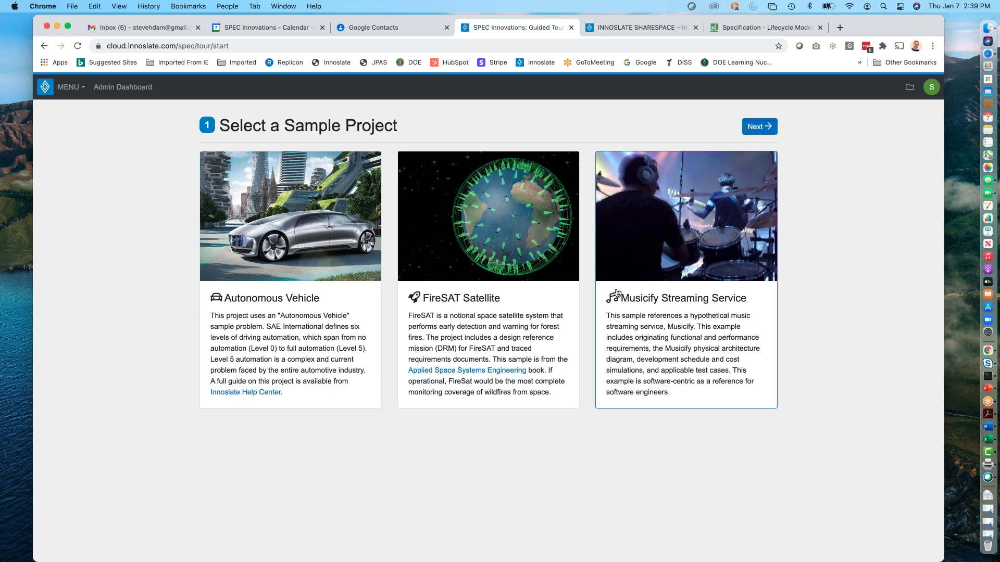
pyautogui.click(757, 128)
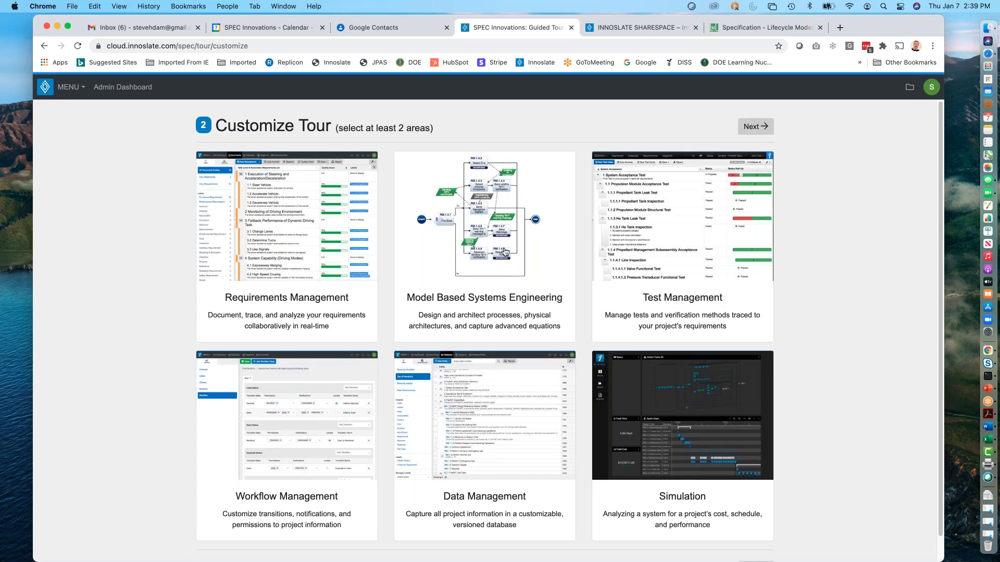
pyautogui.click(321, 250)
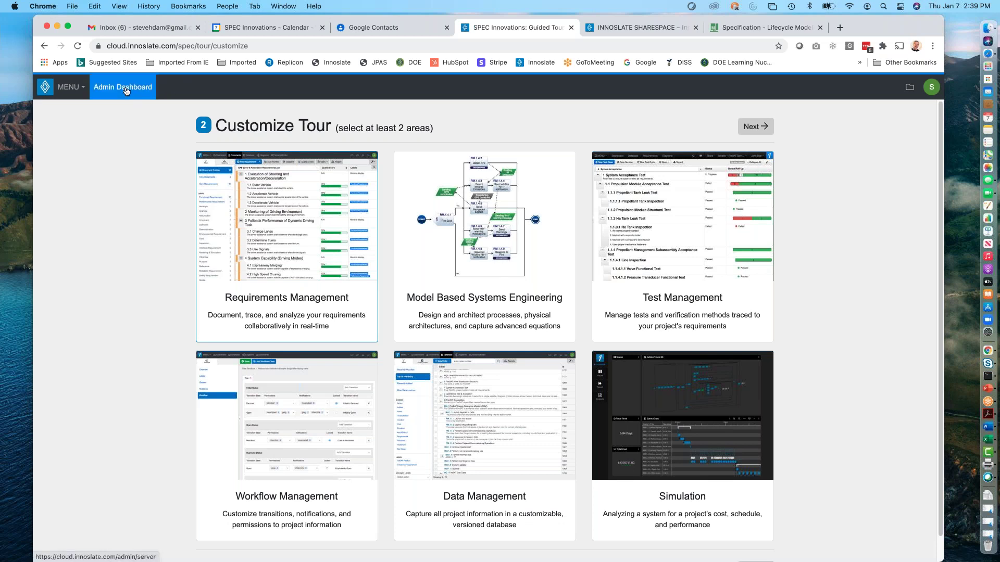
# Step: Leave the guided tour for the organization dashboard and open the Autonomous Vehicle Demo project
pyautogui.click(44, 46)
pyautogui.click(44, 47)
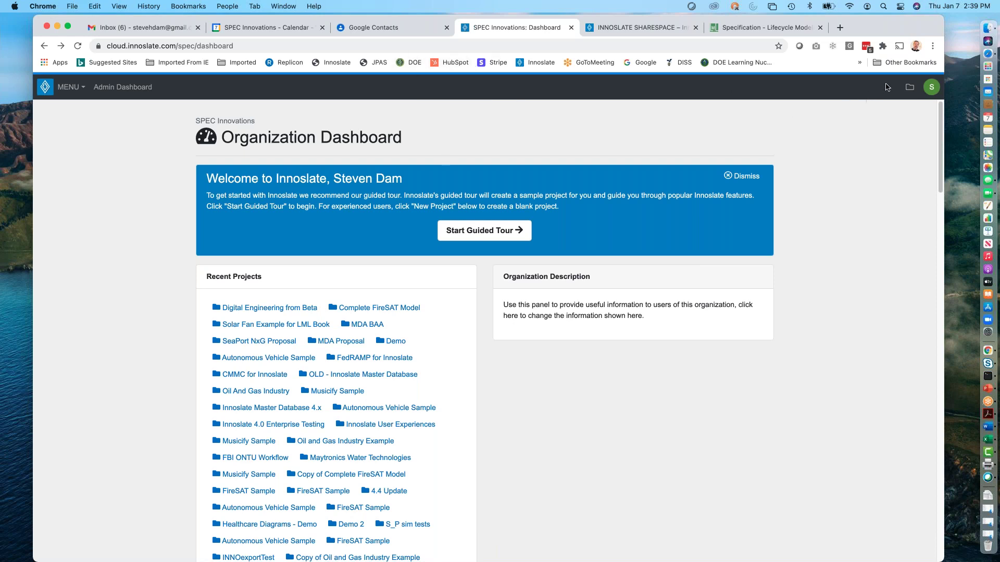
pyautogui.click(907, 91)
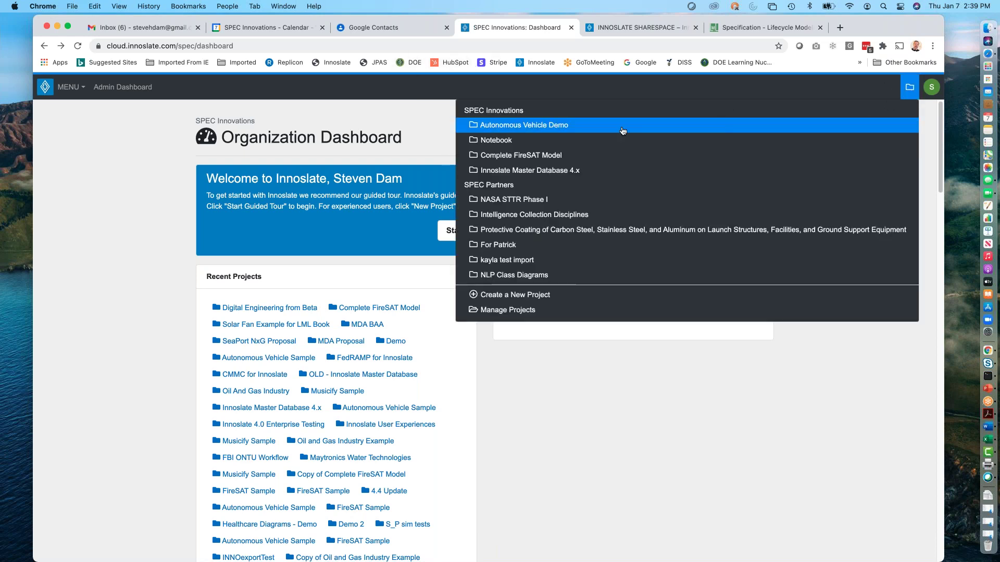
pyautogui.click(542, 125)
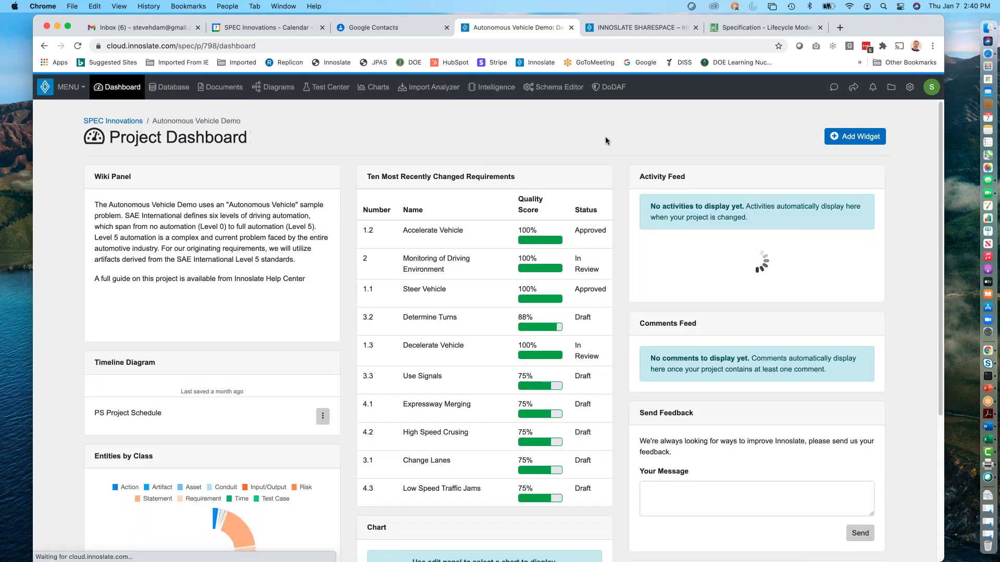